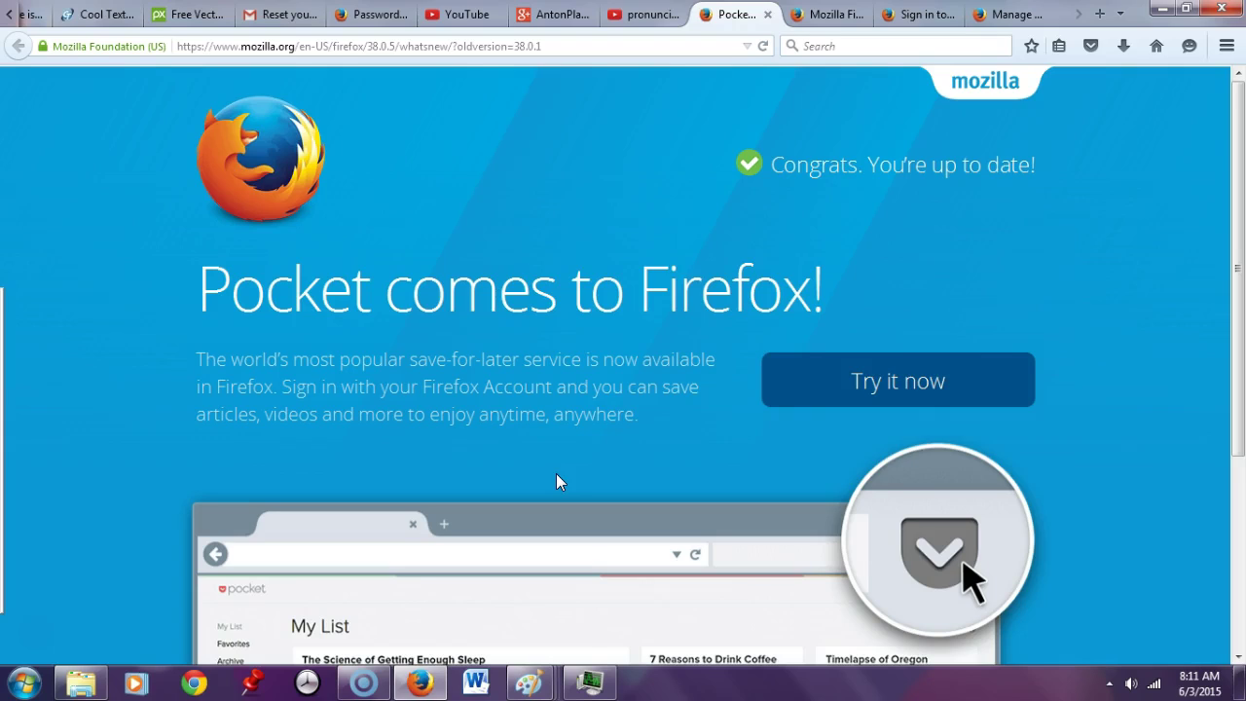
- Try Pocket from the Firefox update page and choose to sign in with Firefox
click(661, 429)
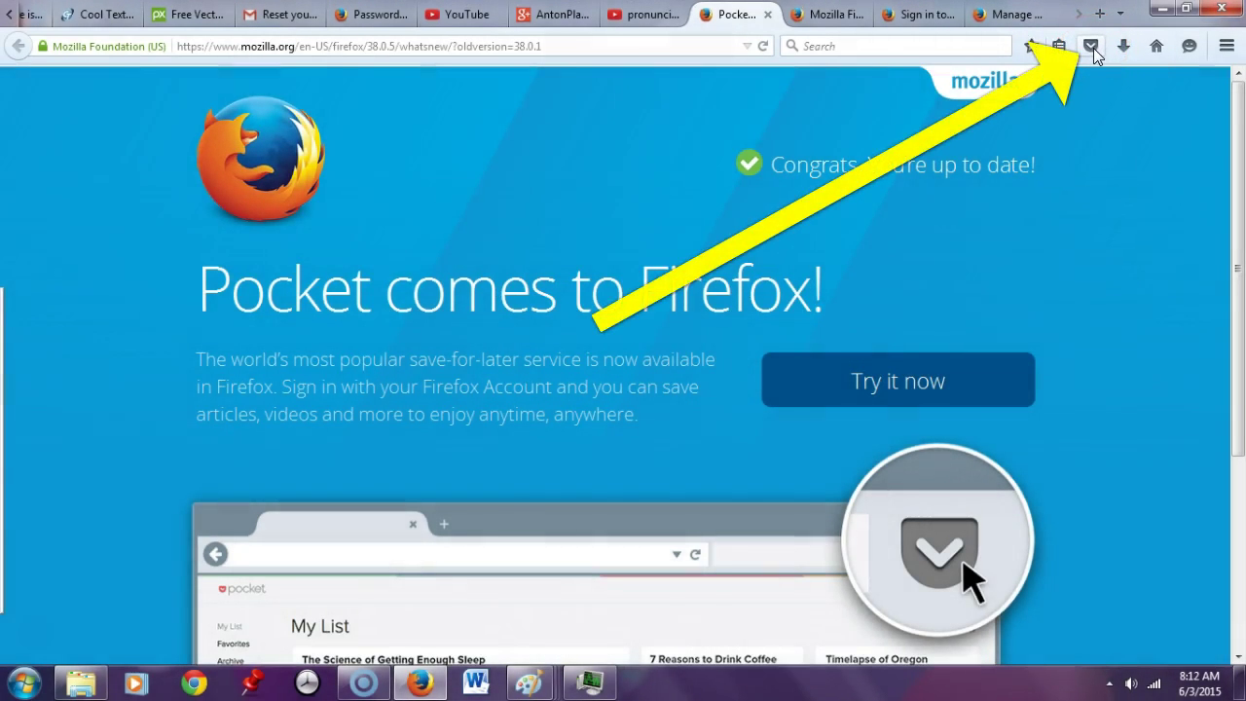
click(1096, 190)
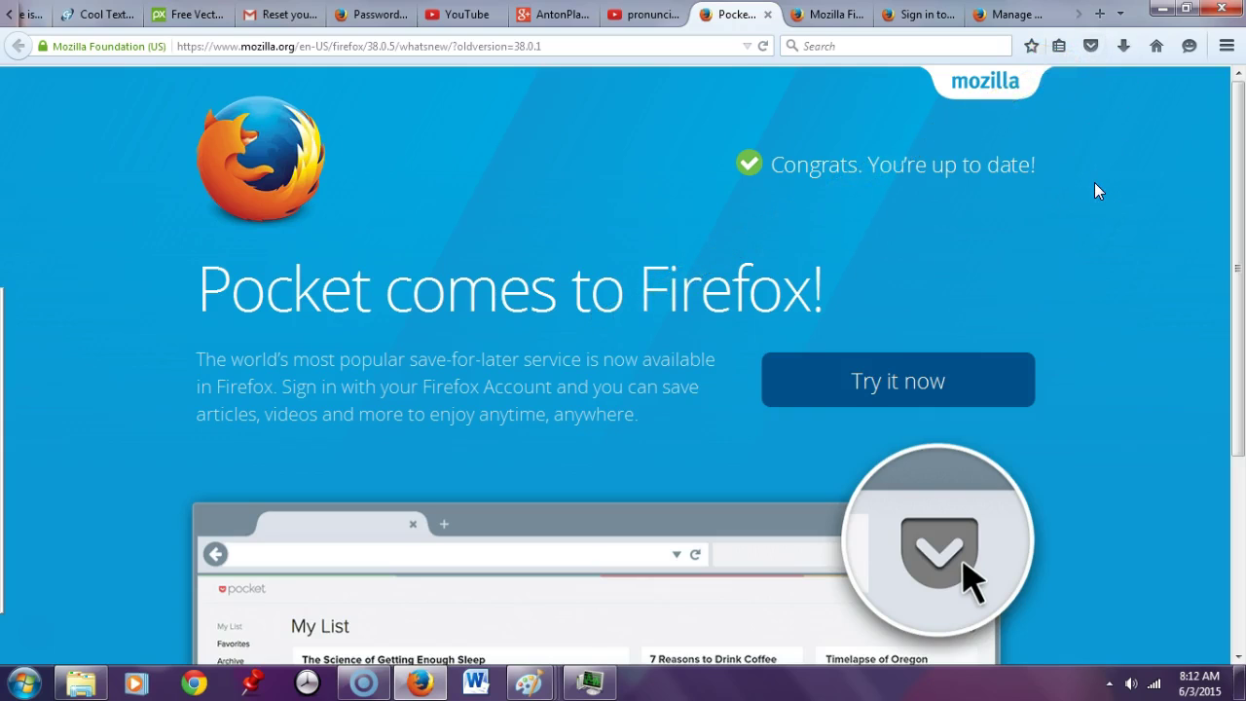
click(917, 393)
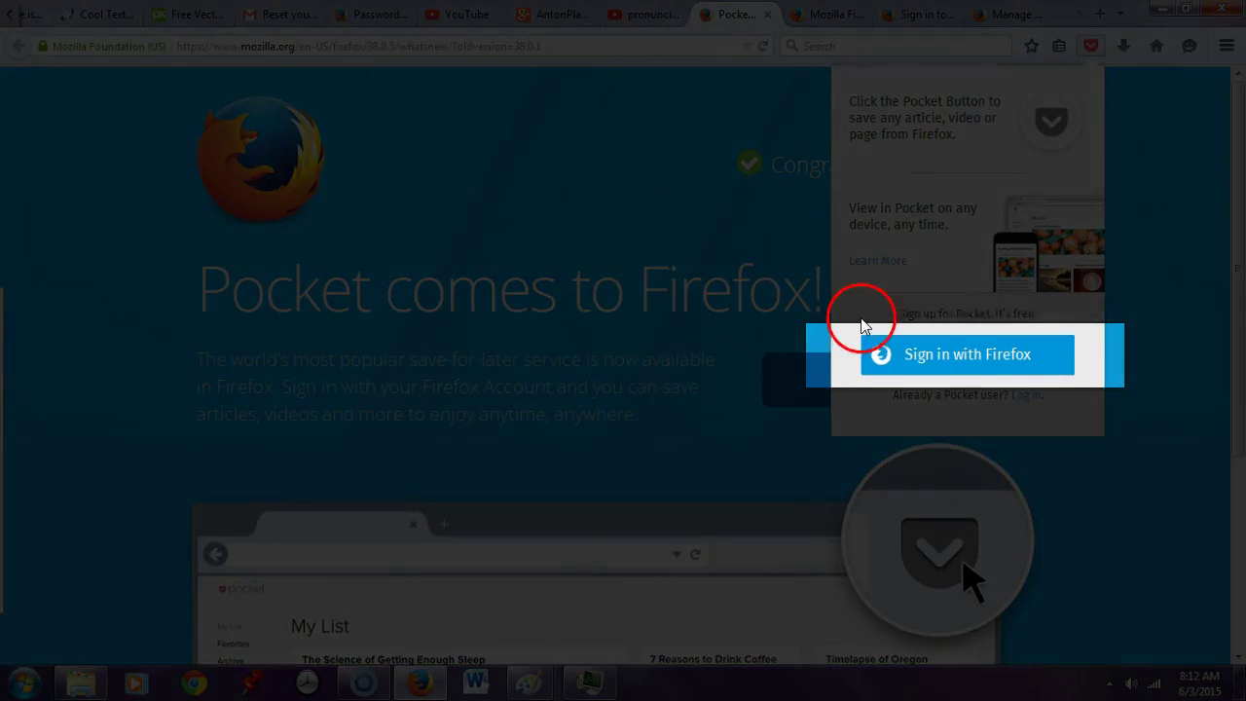
click(956, 371)
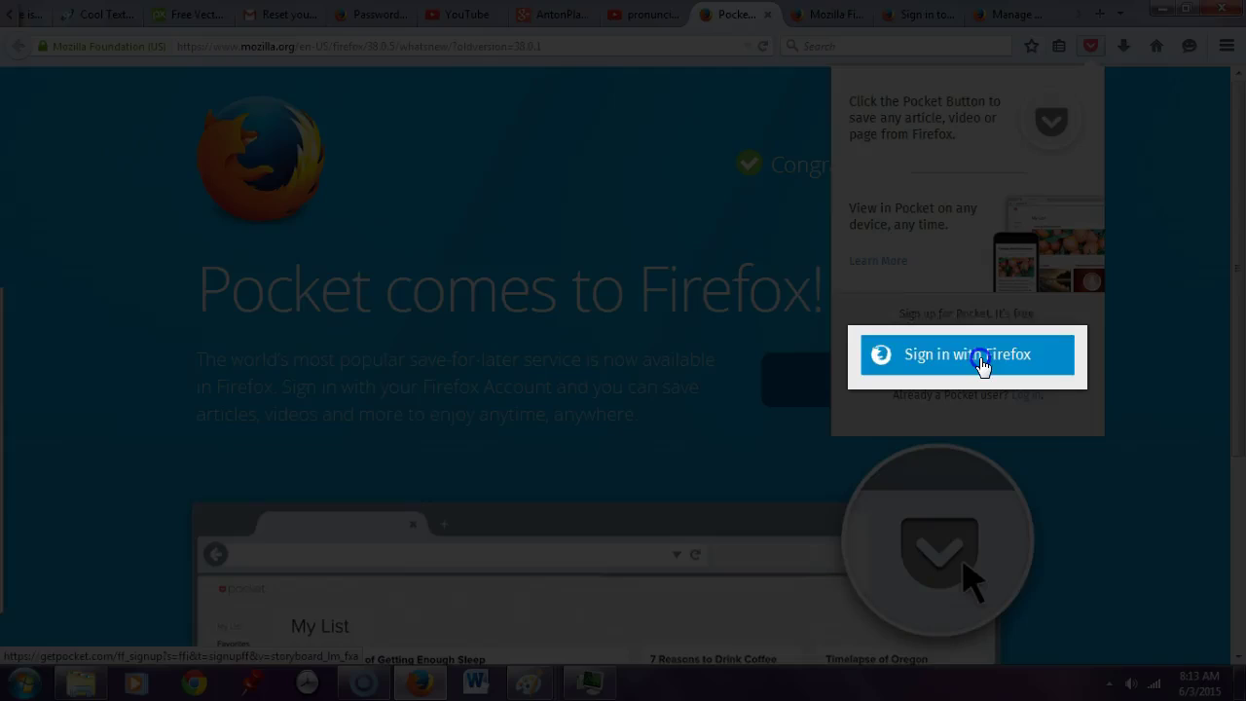
click(984, 366)
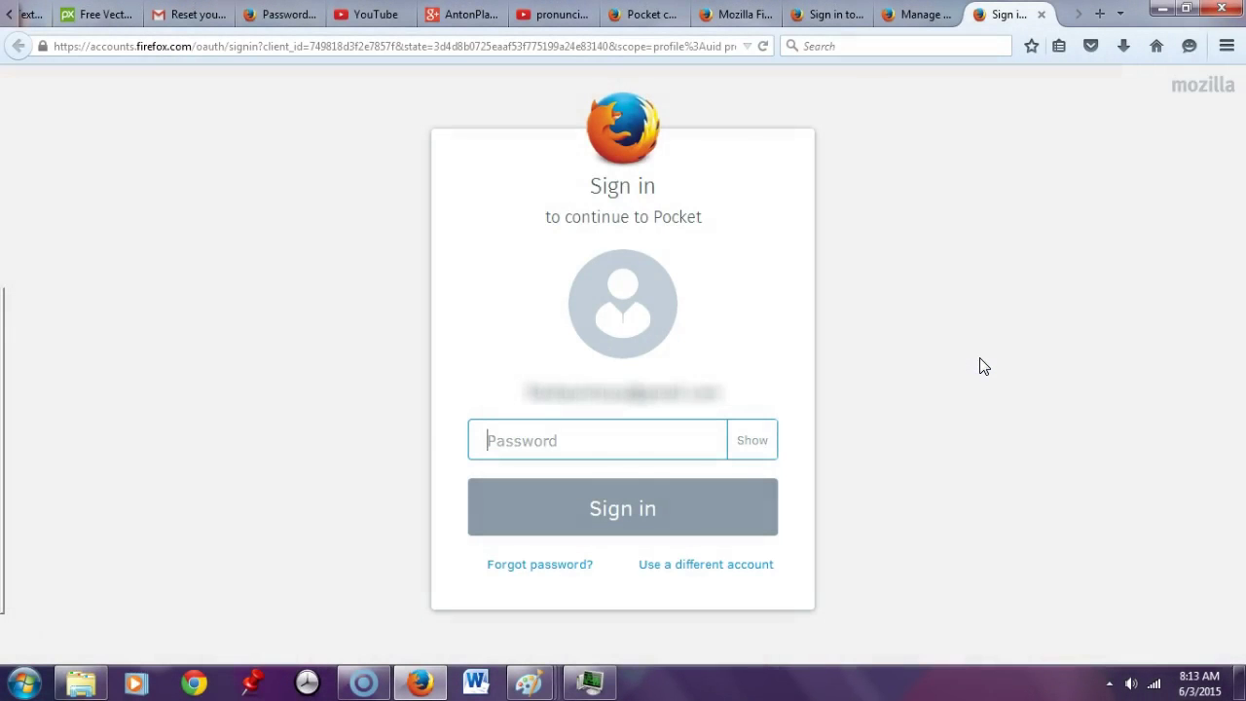
- Sign in with the Firefox account password and accept Pocket's request for the account's email
click(664, 465)
click(638, 442)
text(•••••)
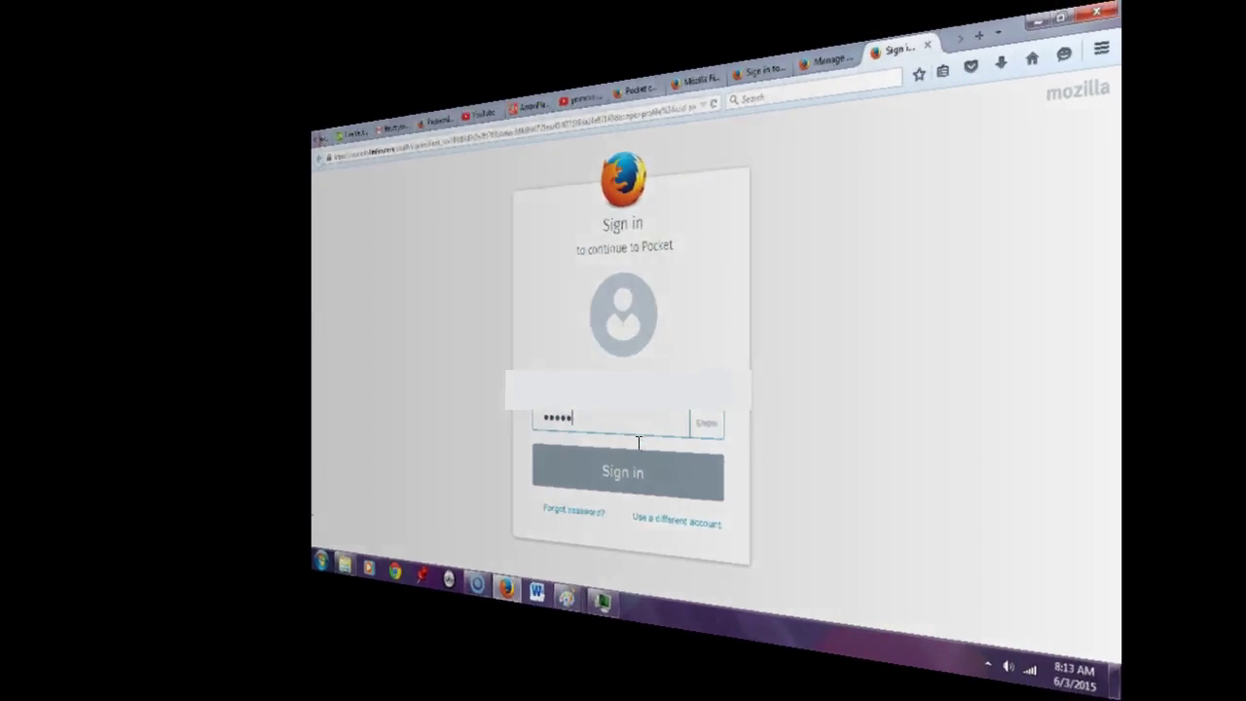
click(645, 475)
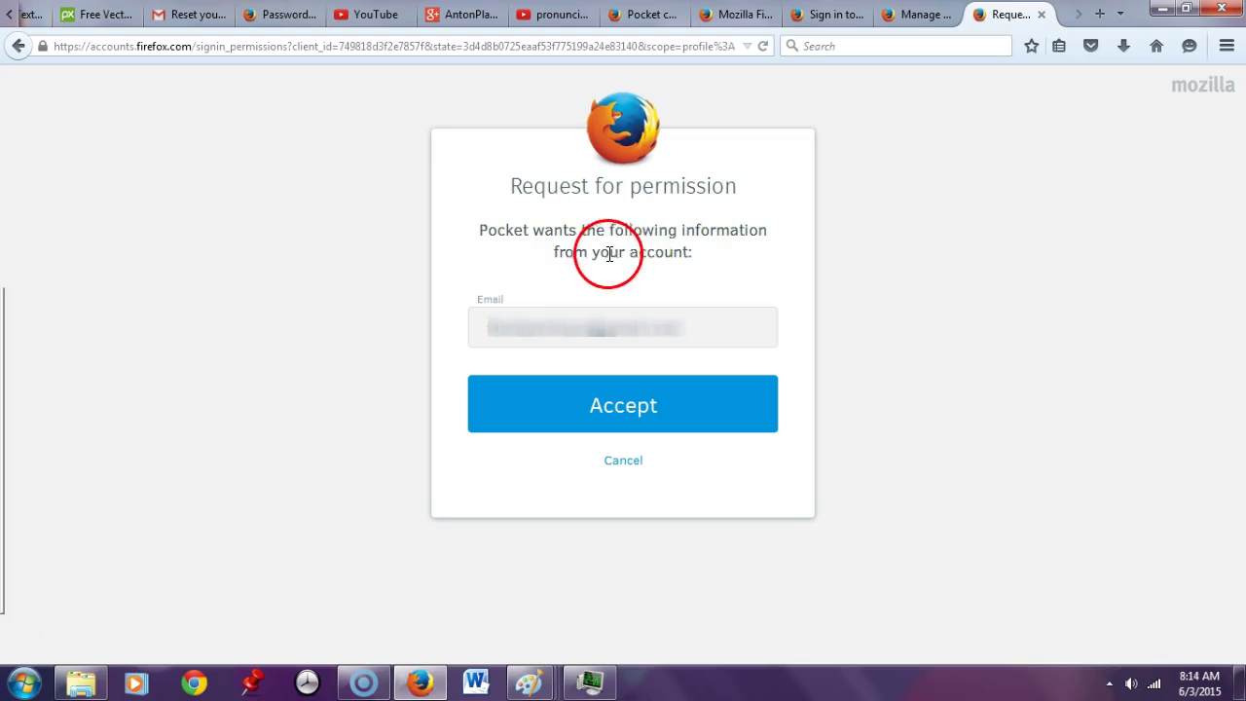
click(610, 412)
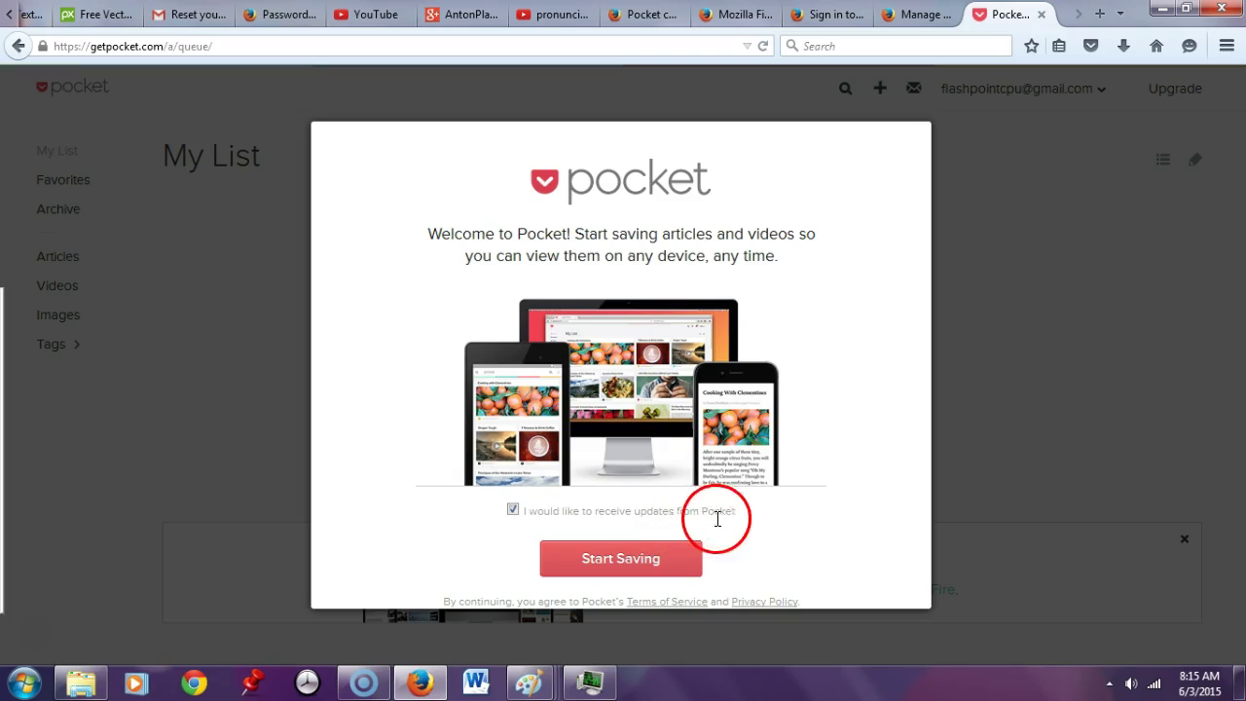
- Open Pocket's Terms of Service and Privacy Policy in separate new tabs from the welcome dialog
click(616, 565)
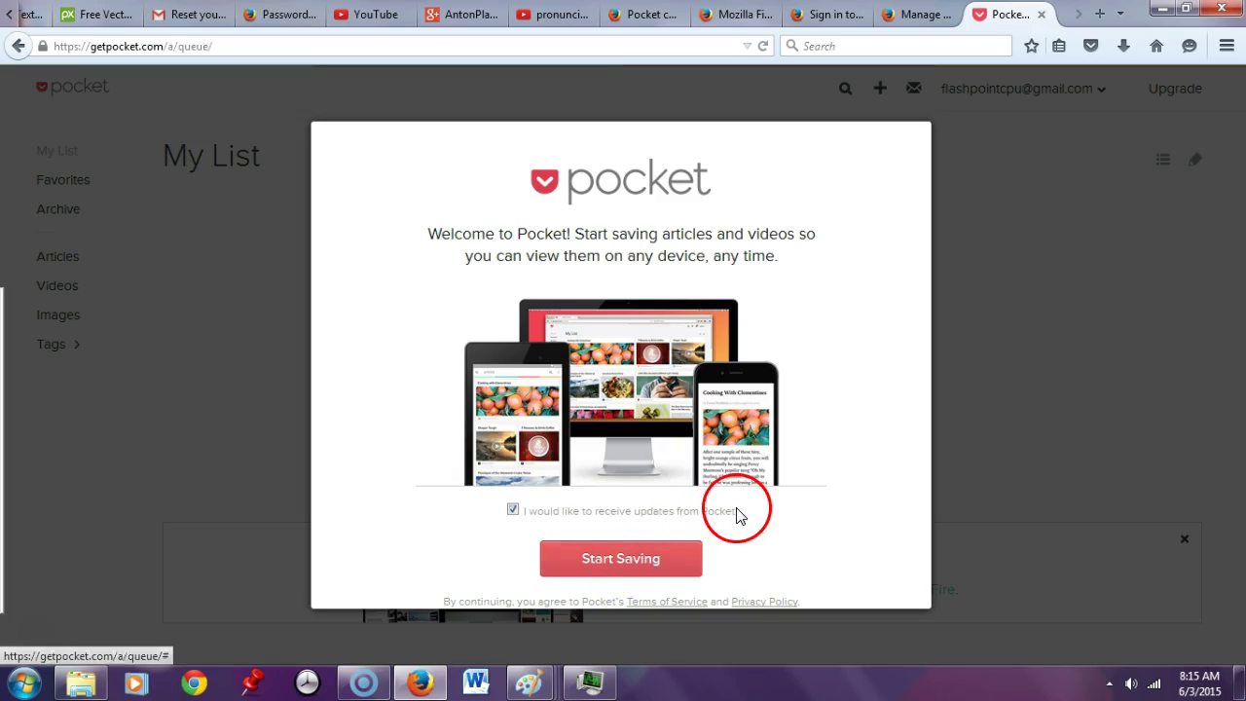
click(640, 553)
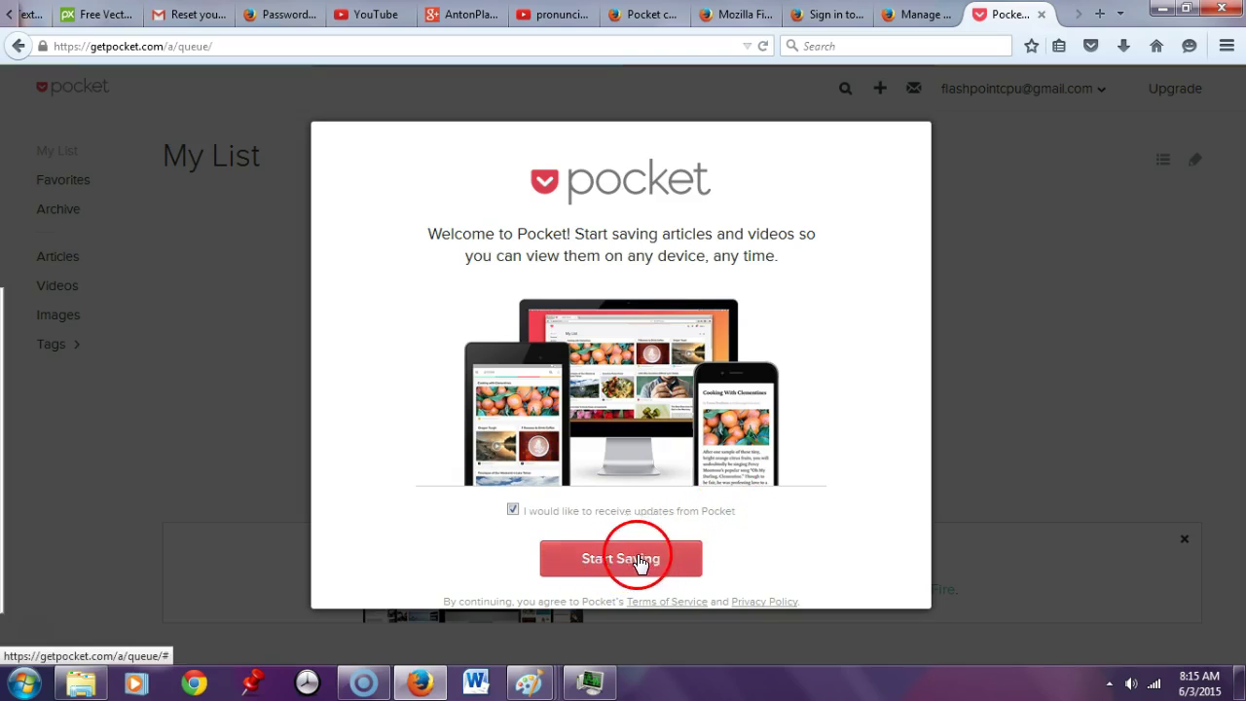
right_click(686, 604)
click(779, 413)
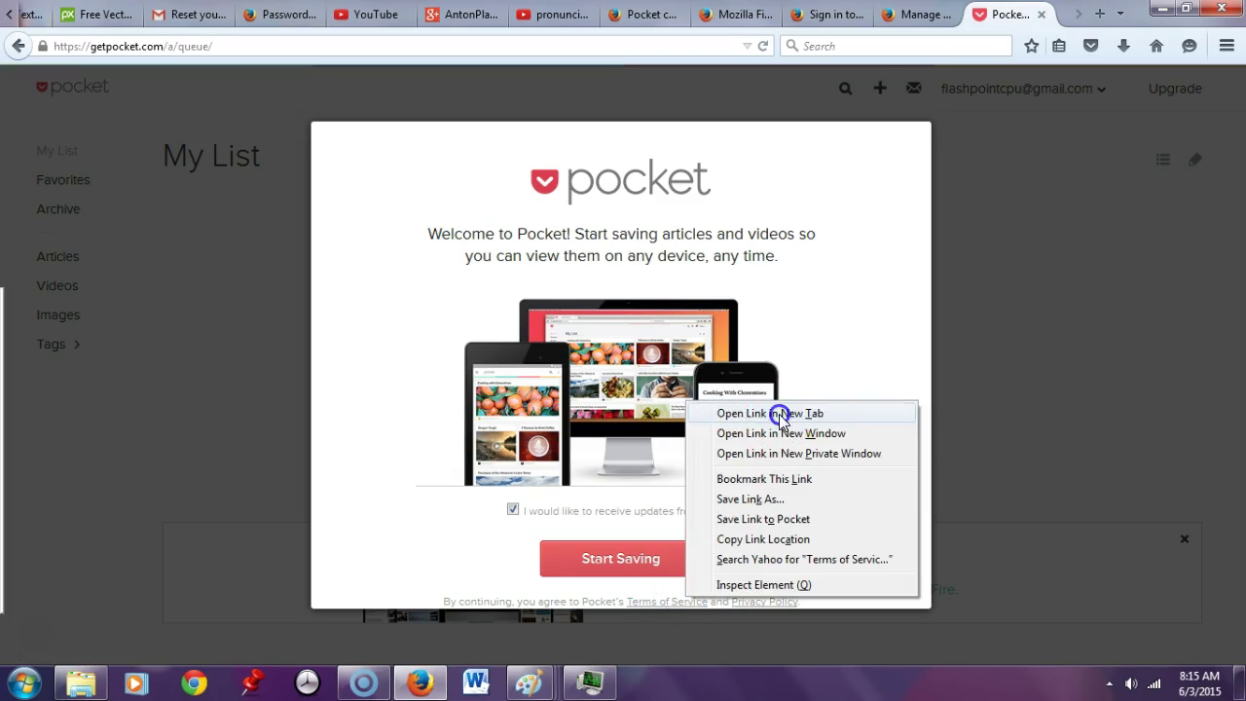
right_click(784, 602)
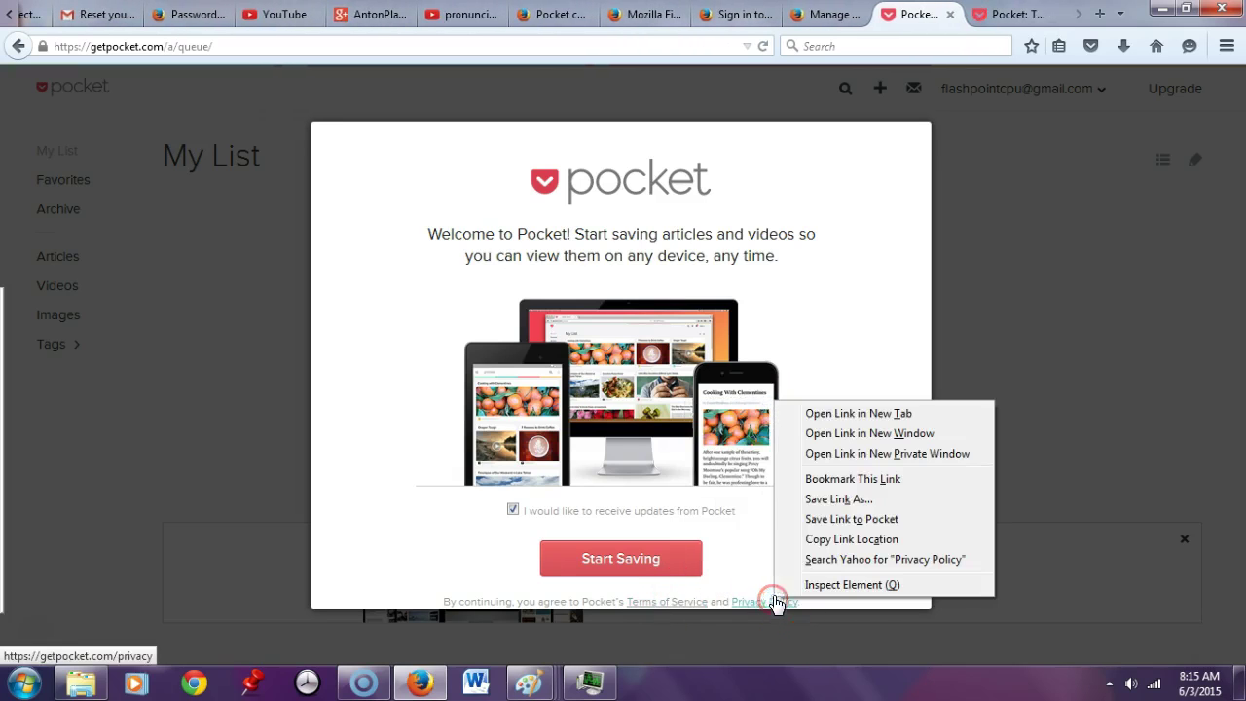
click(843, 415)
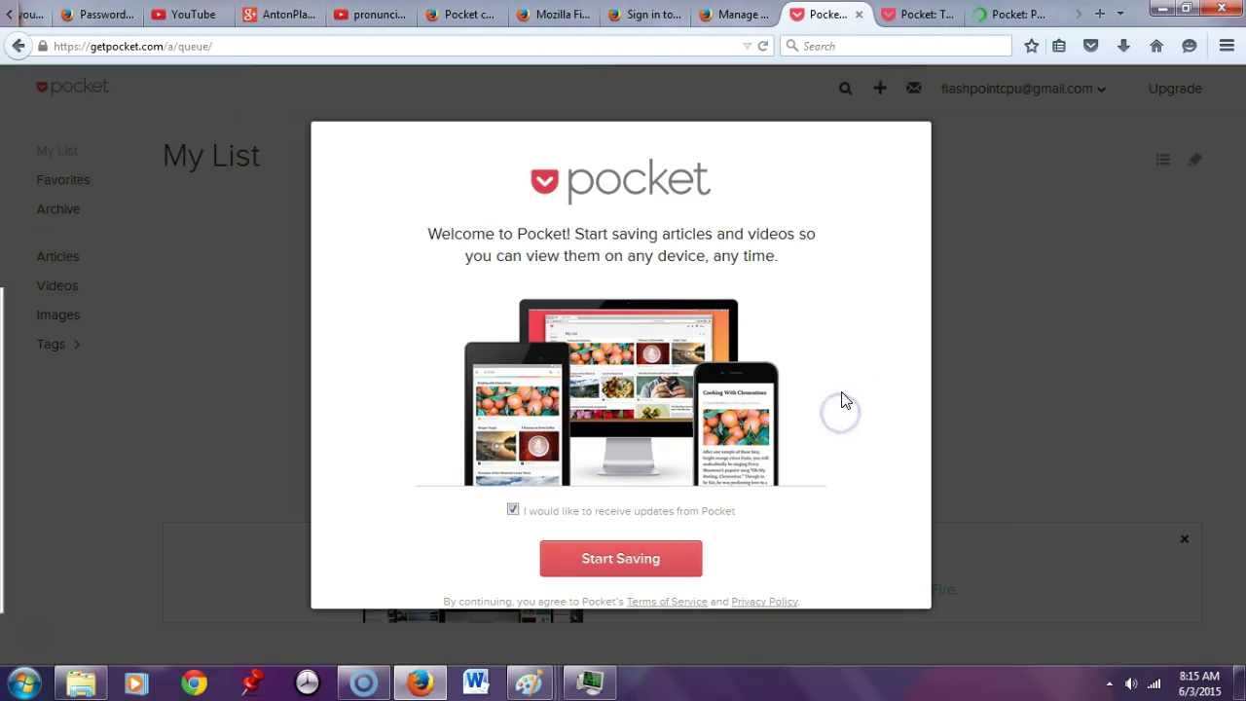
- Start saving in Pocket and open the suggested article "How language can affect the way we think"
click(634, 565)
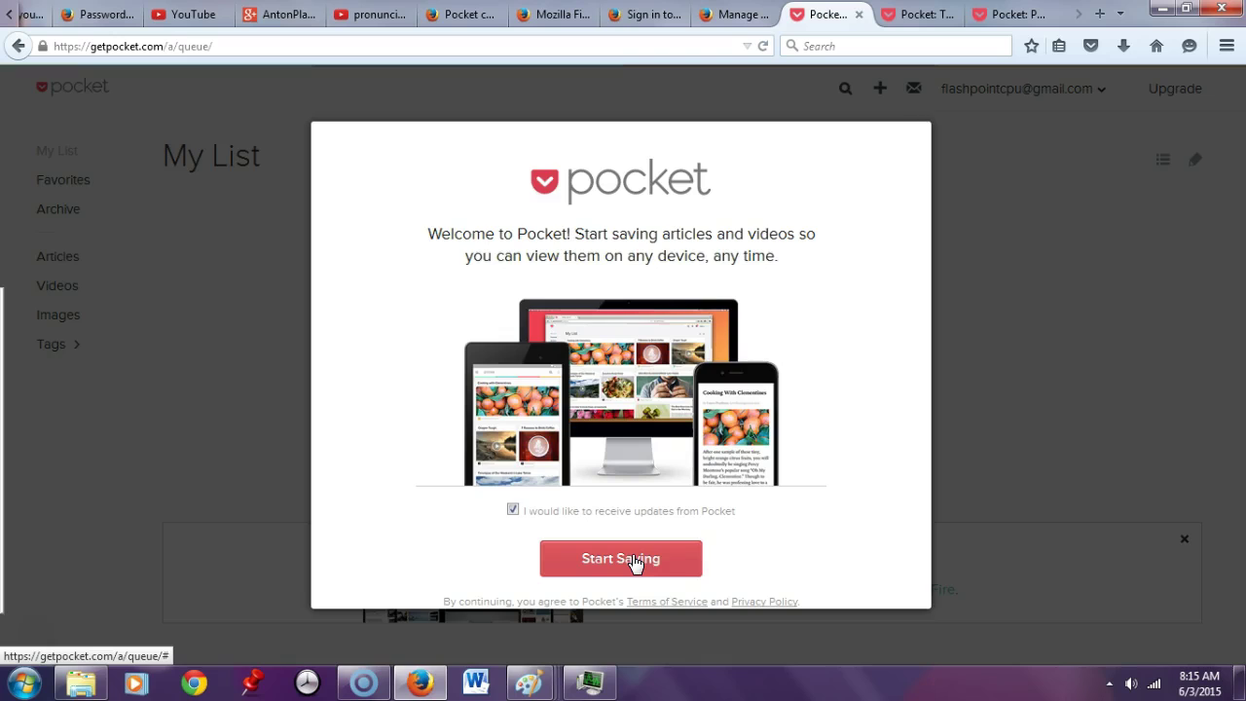
click(634, 562)
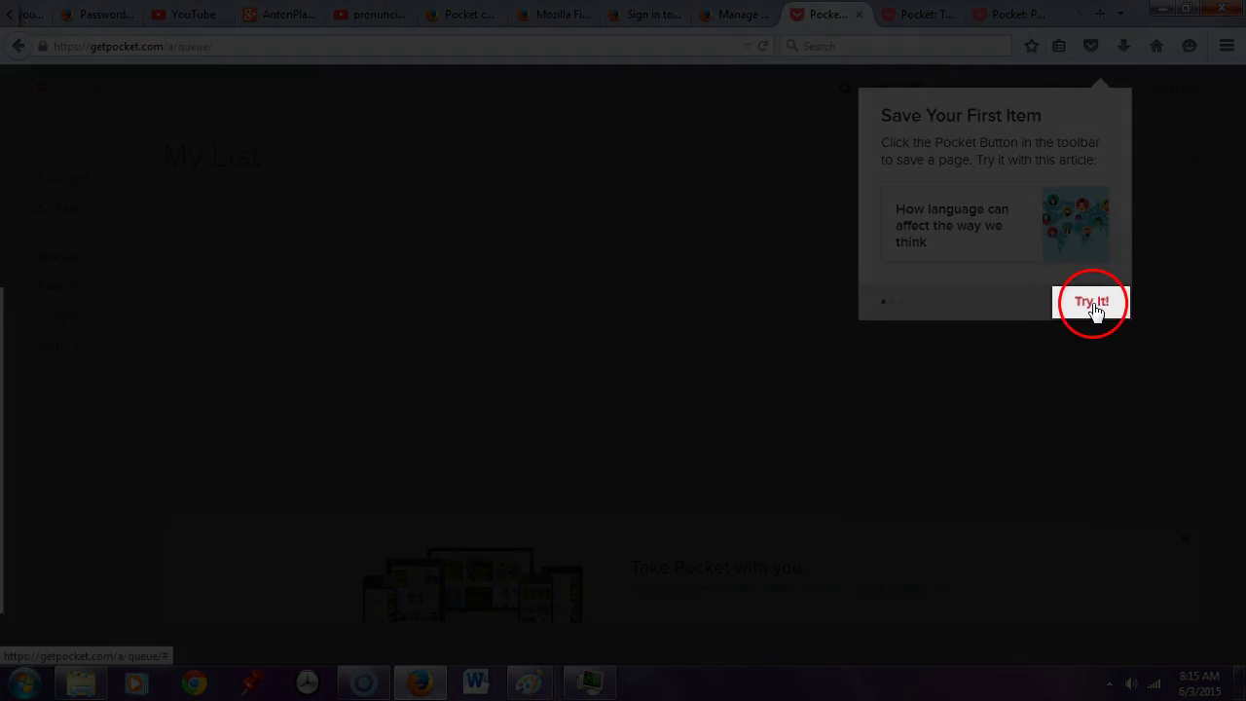
click(1093, 303)
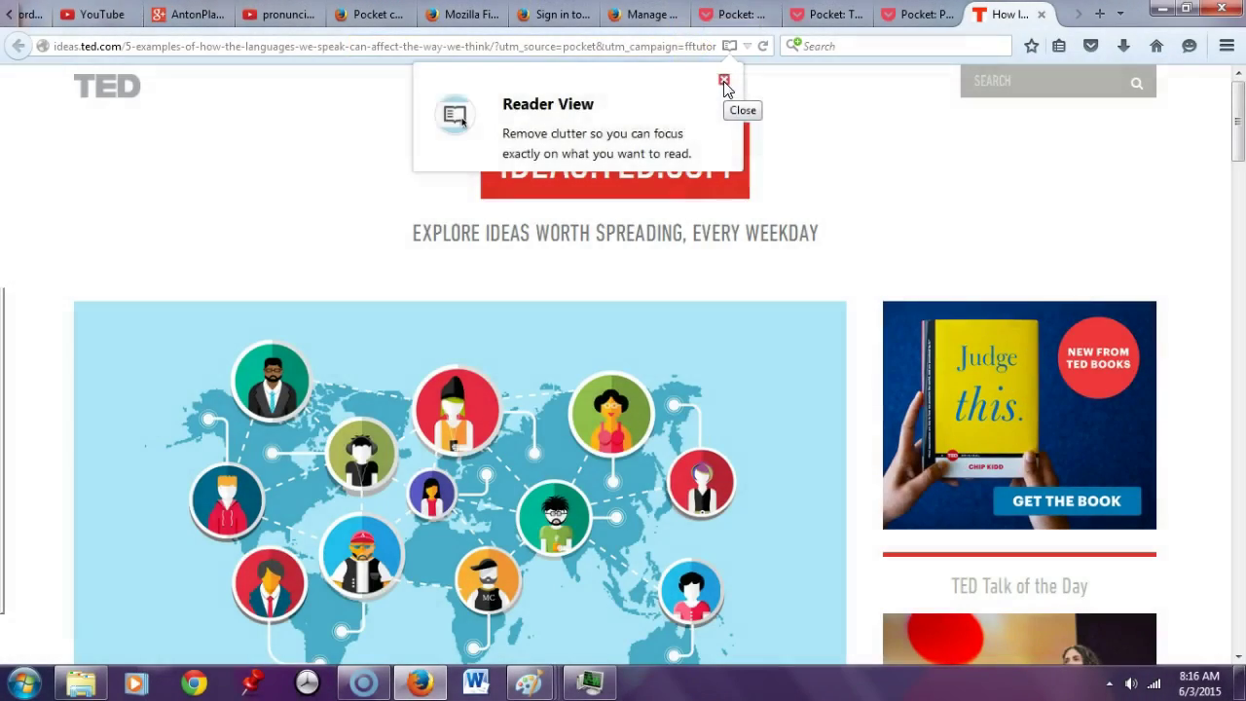
- Dismiss the Reader View tip and look over the TED article
click(723, 80)
click(823, 187)
click(846, 192)
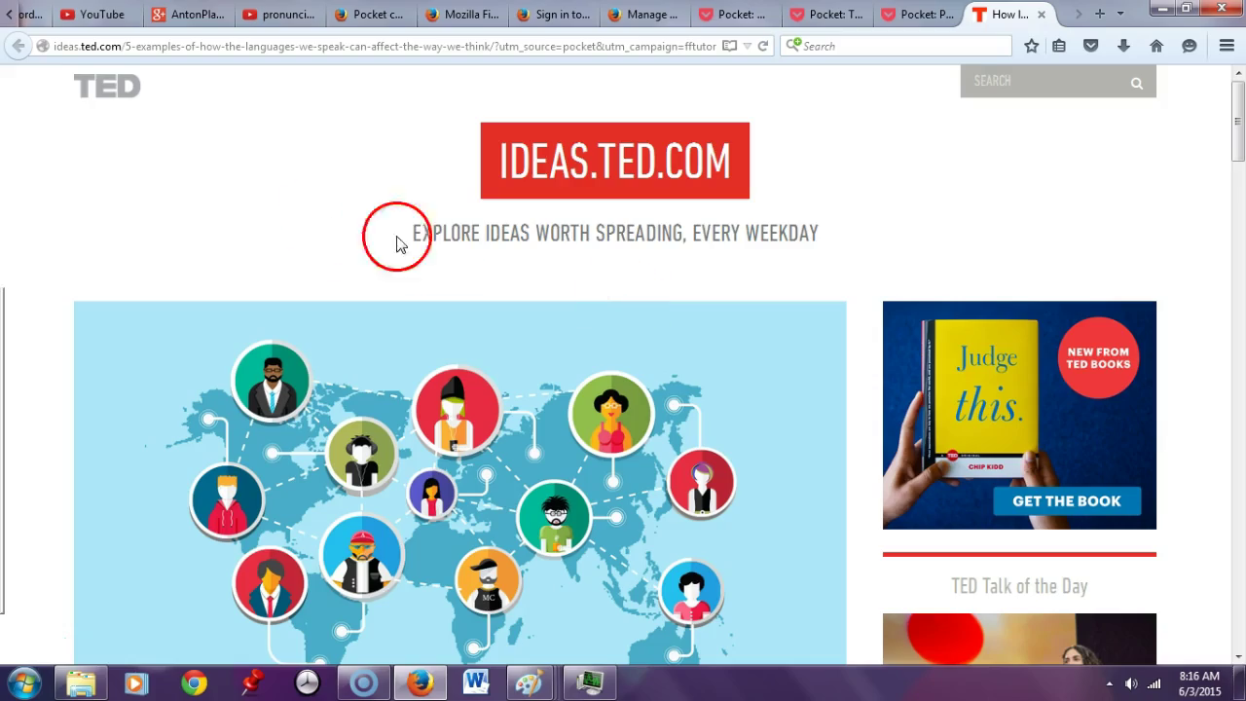
scroll(806, 224, down, 2)
scroll(805, 225, down, 8)
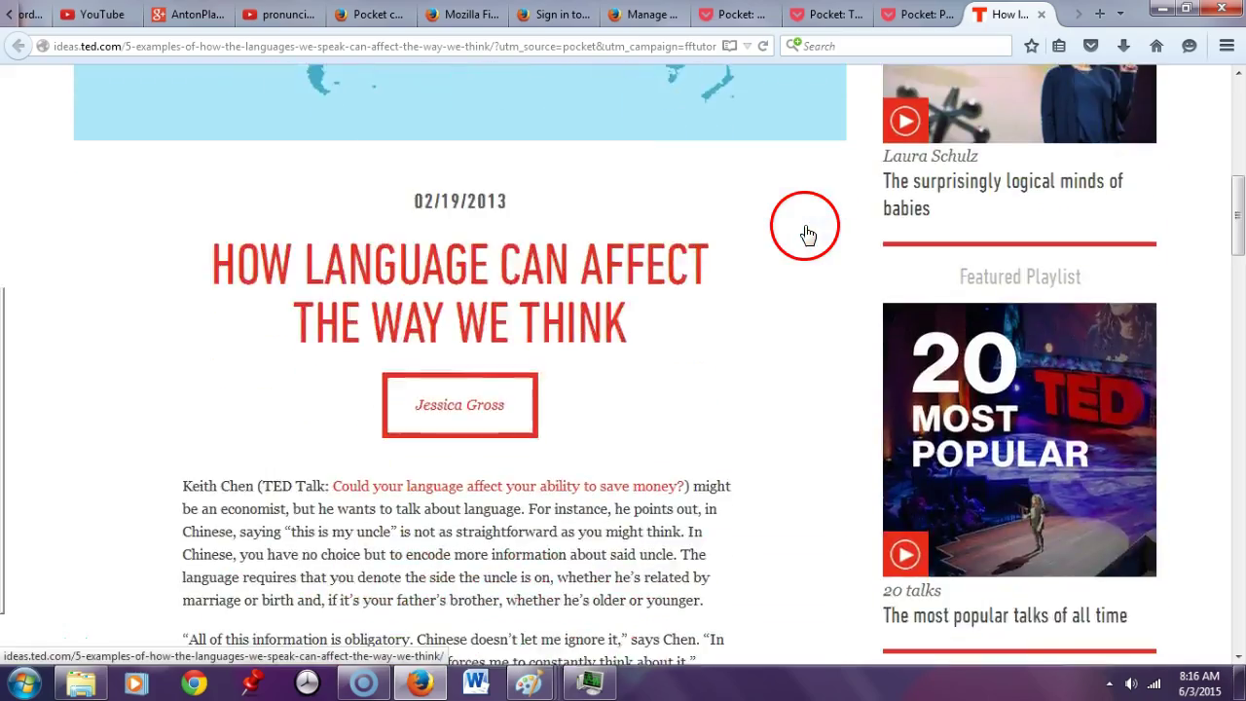
scroll(806, 225, up, 9)
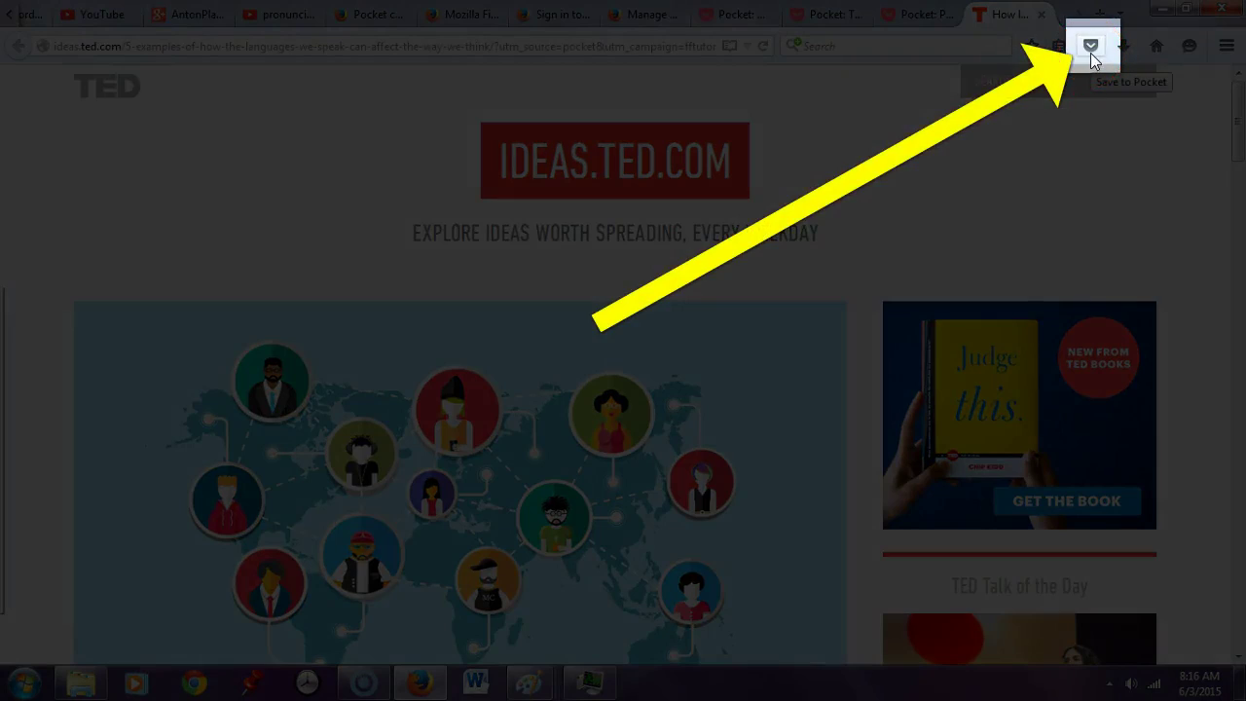
- Save the TED article to Pocket with the tag TED
click(1090, 54)
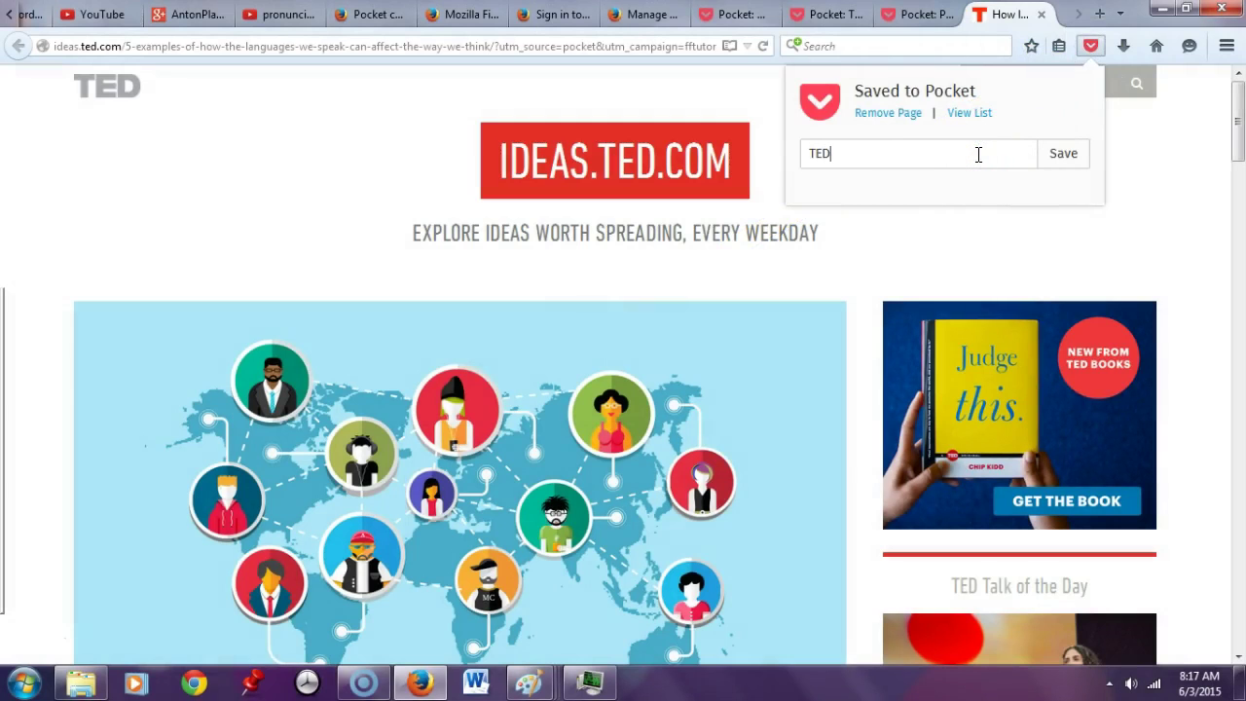
text(TED)
click(1065, 156)
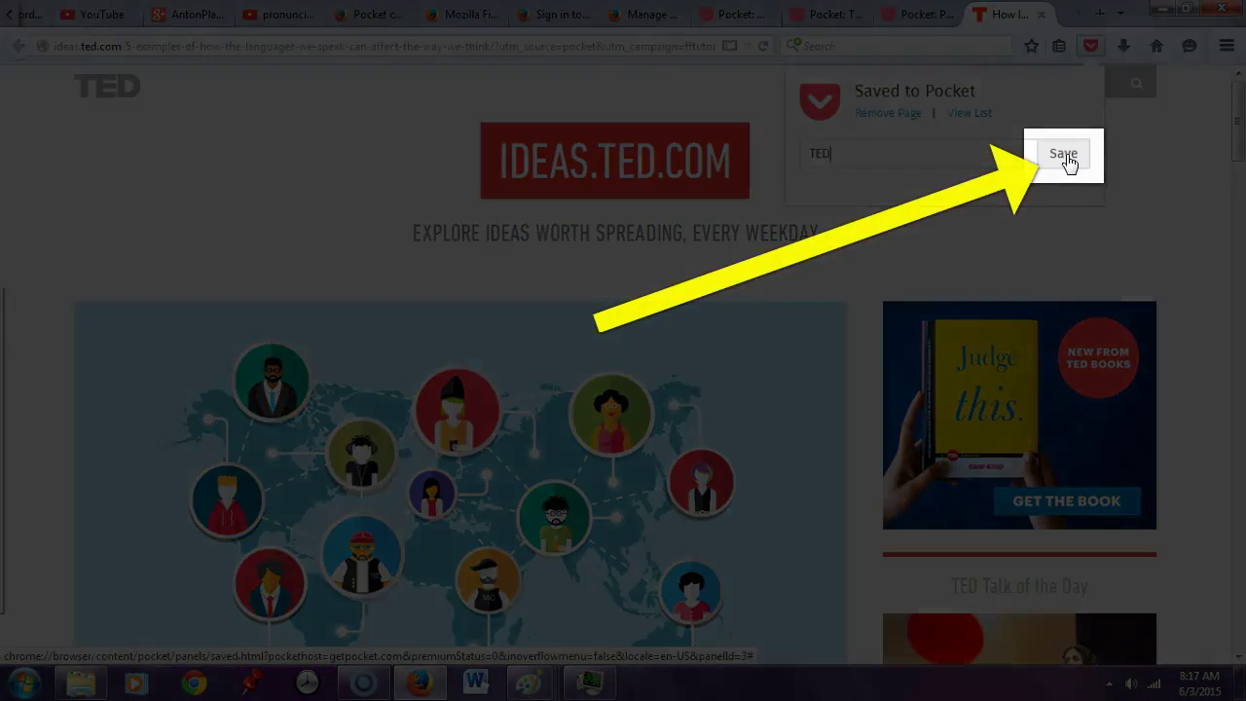
click(1065, 155)
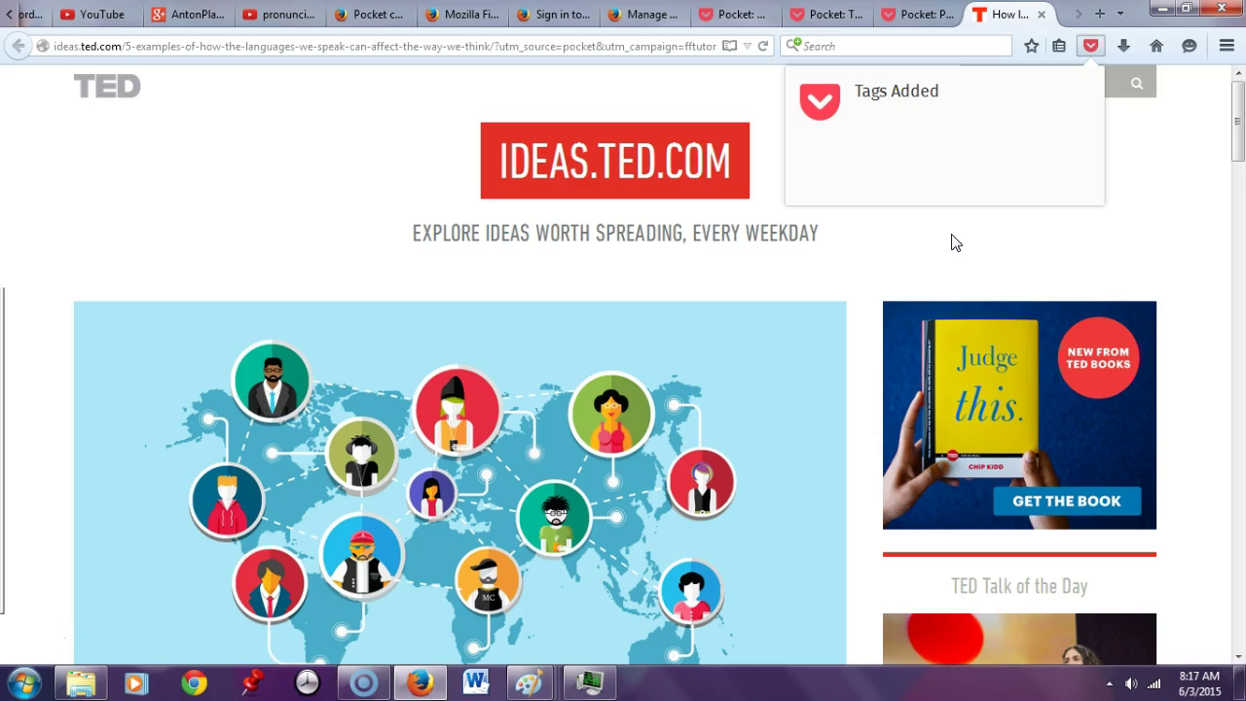
- Return to Pocket's My List page and complete the remaining introduction prompts
click(915, 16)
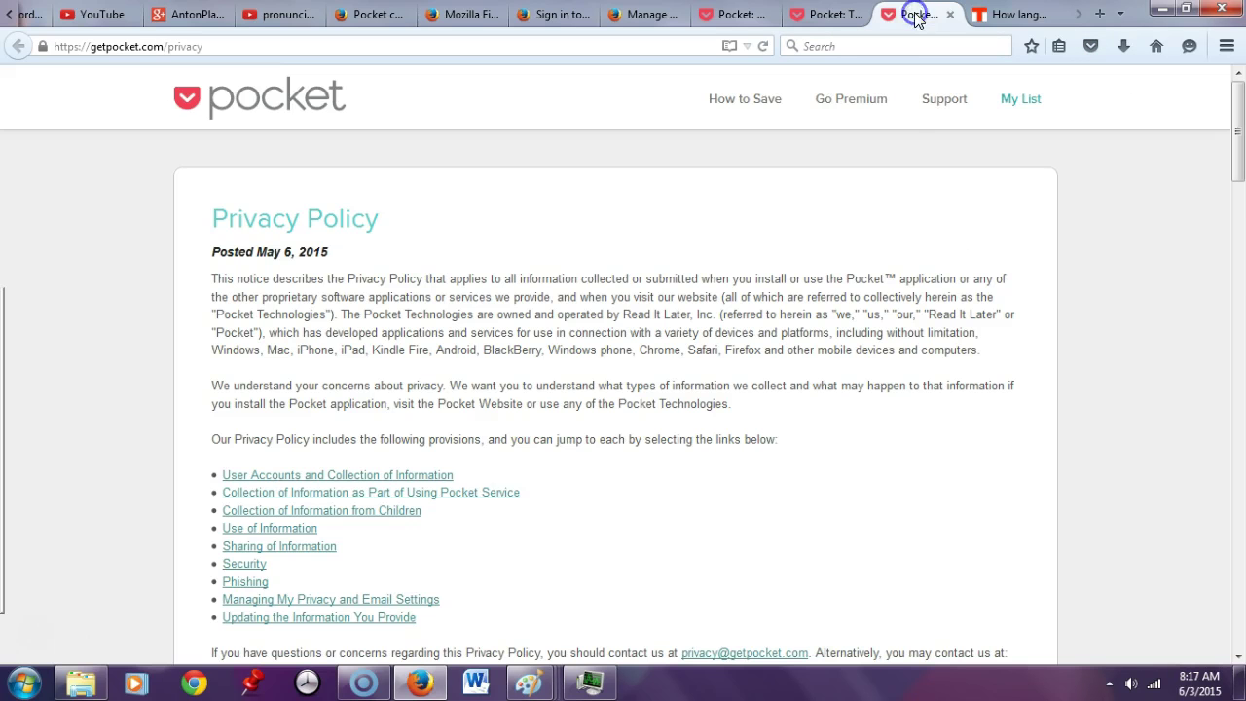
click(746, 17)
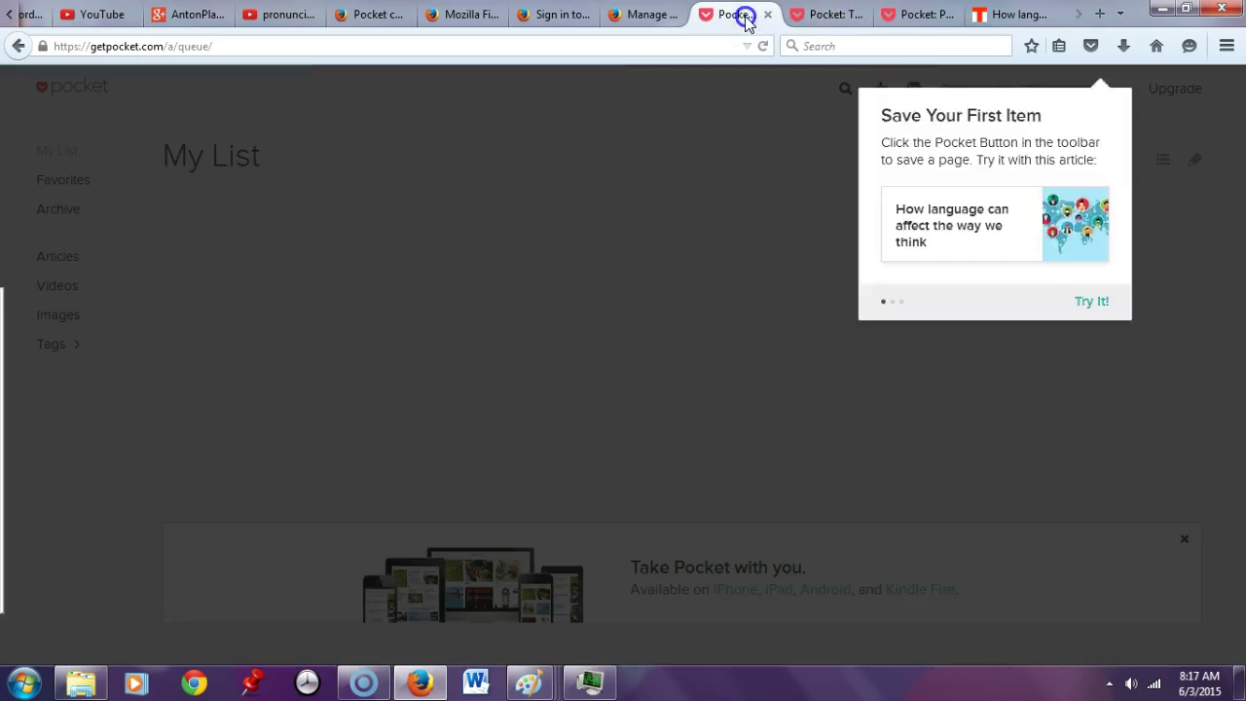
click(820, 18)
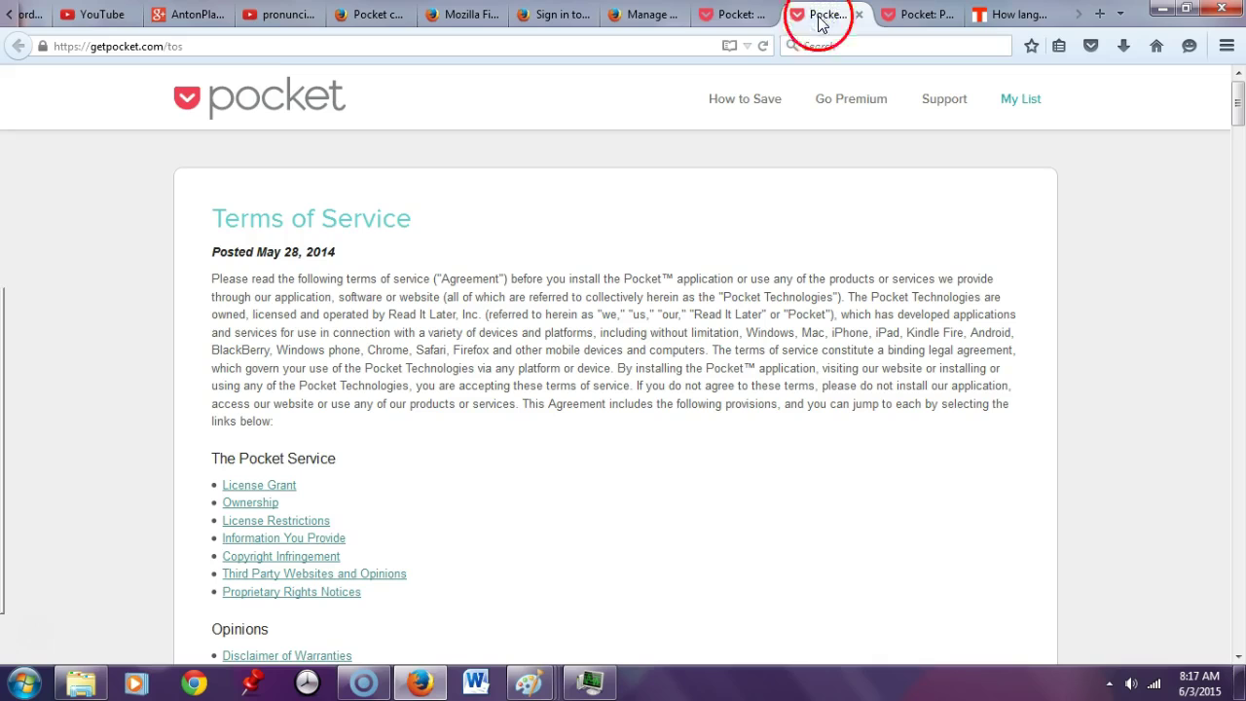
click(740, 17)
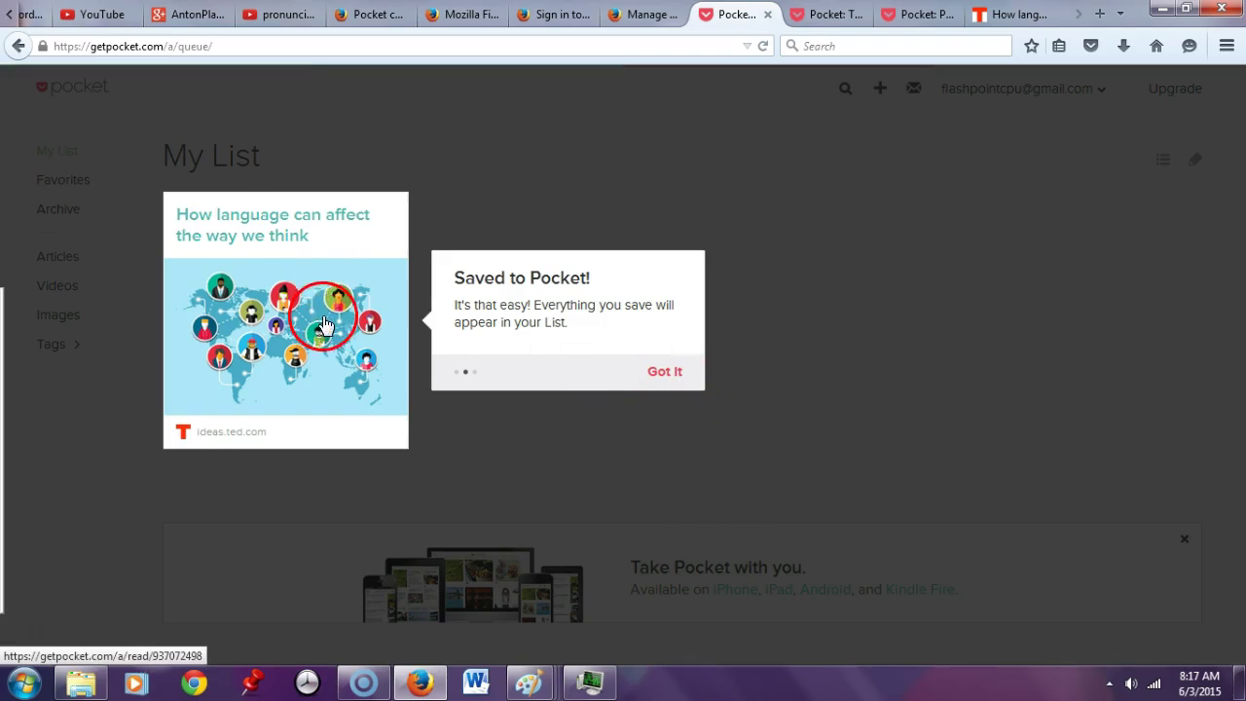
click(665, 372)
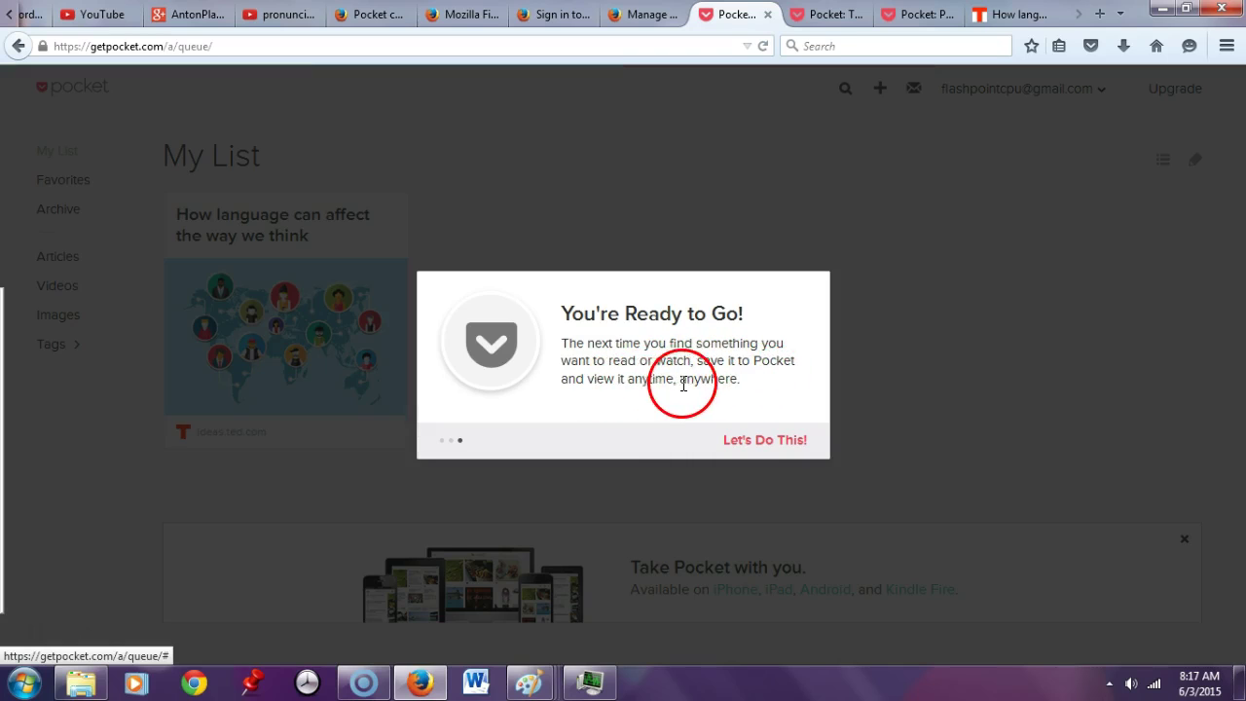
click(771, 446)
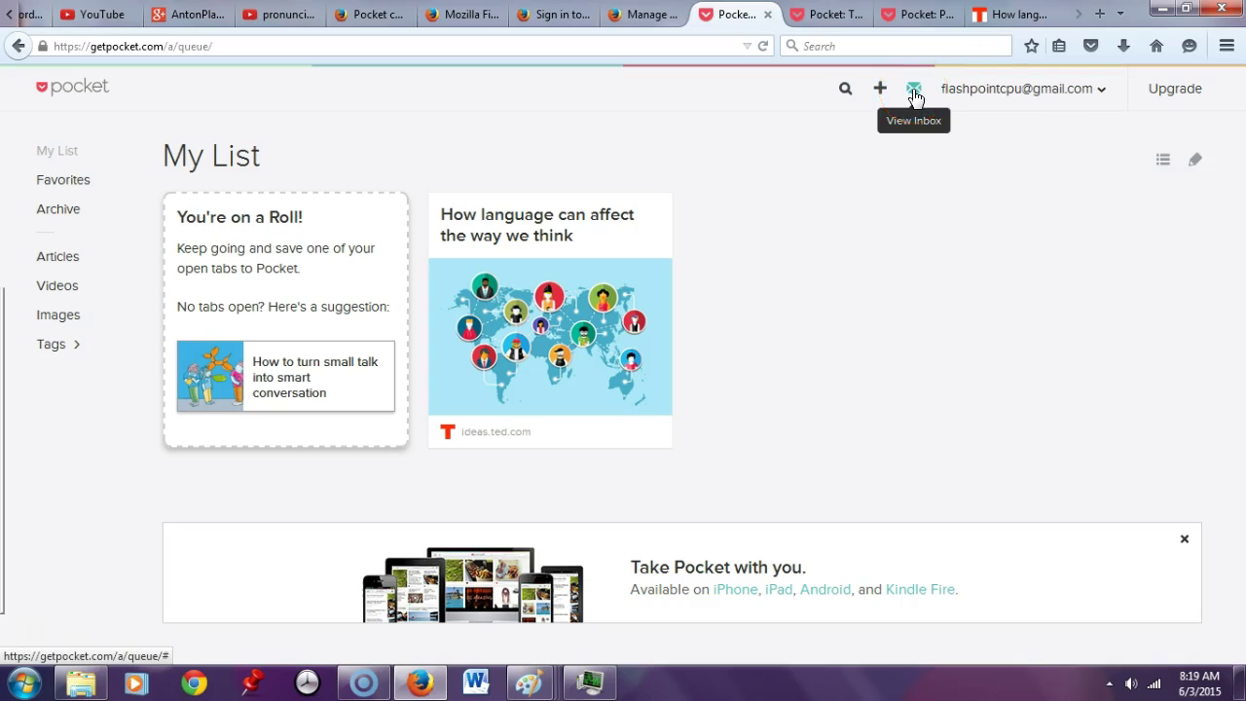
- Examine the Premium, Help, Options and Logout entries of the Pocket account menu and close it
click(1103, 91)
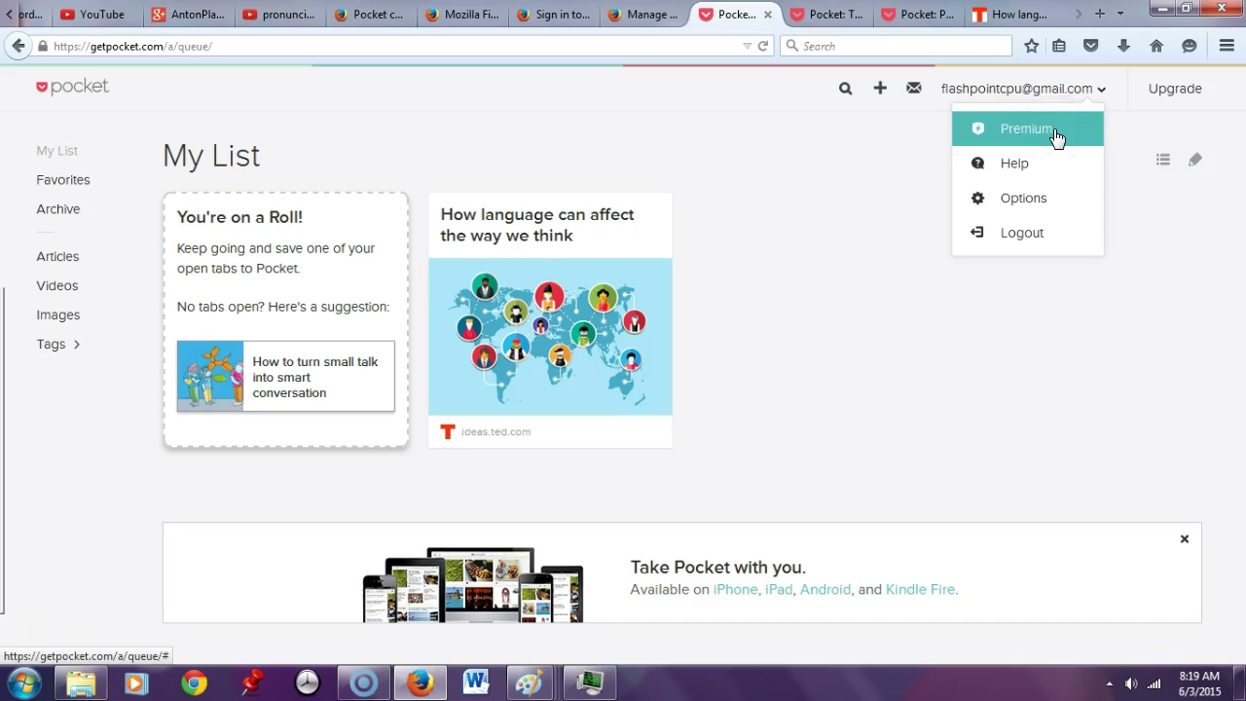
click(1166, 101)
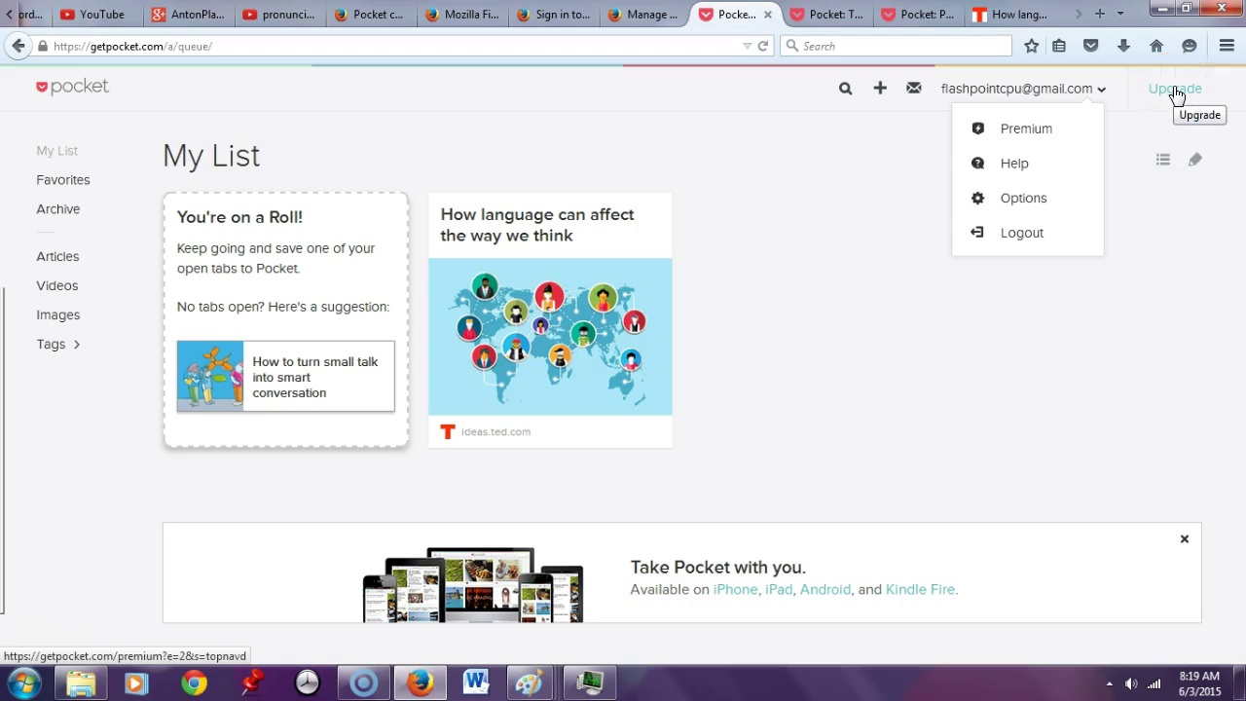
click(1003, 160)
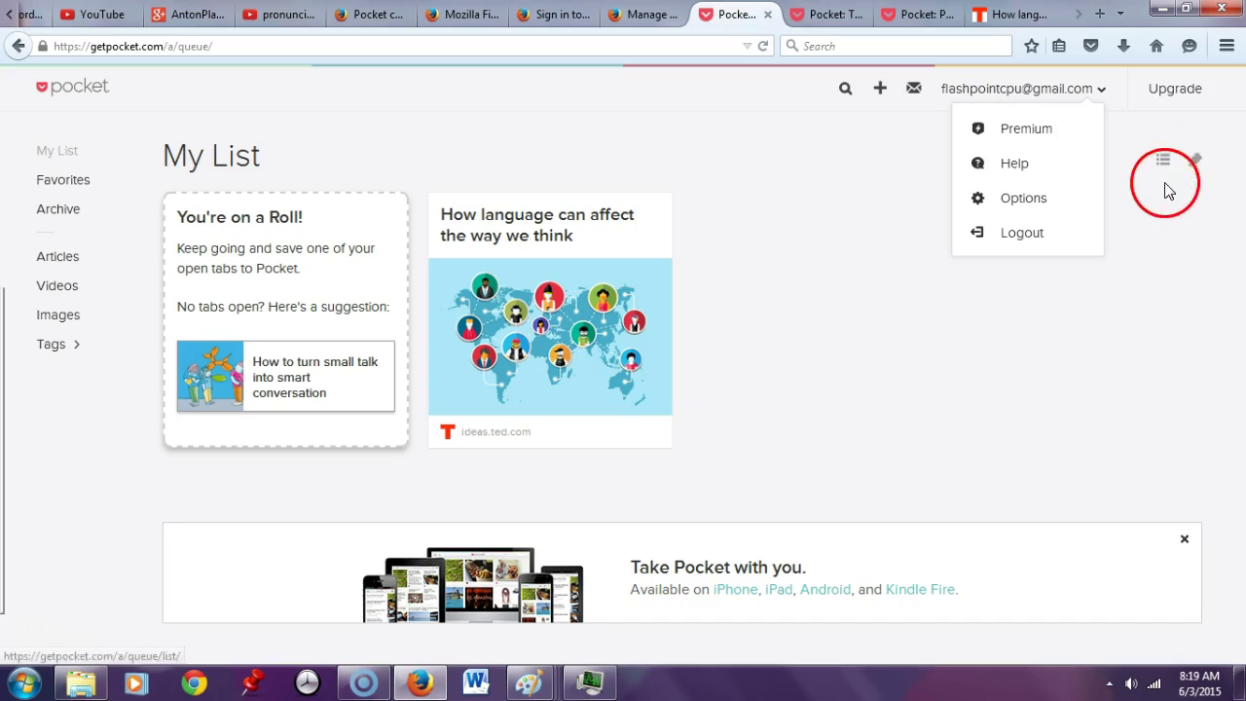
click(1170, 278)
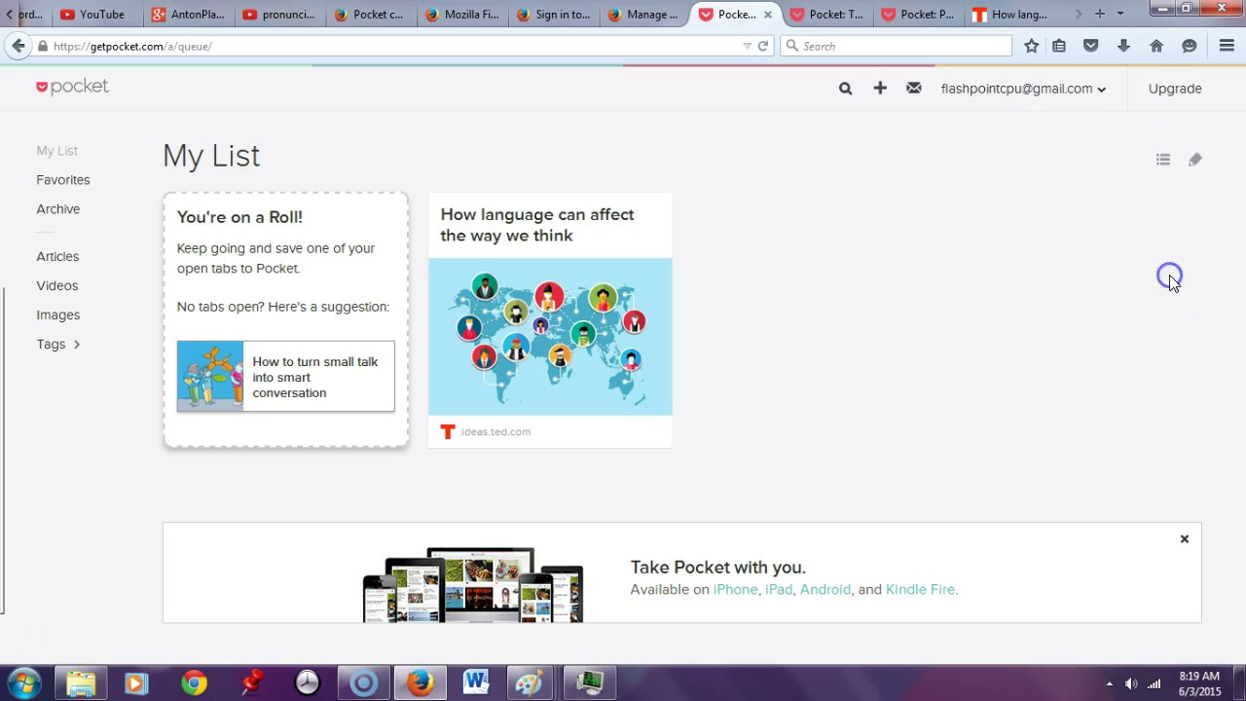
click(1197, 162)
click(1163, 161)
click(1197, 162)
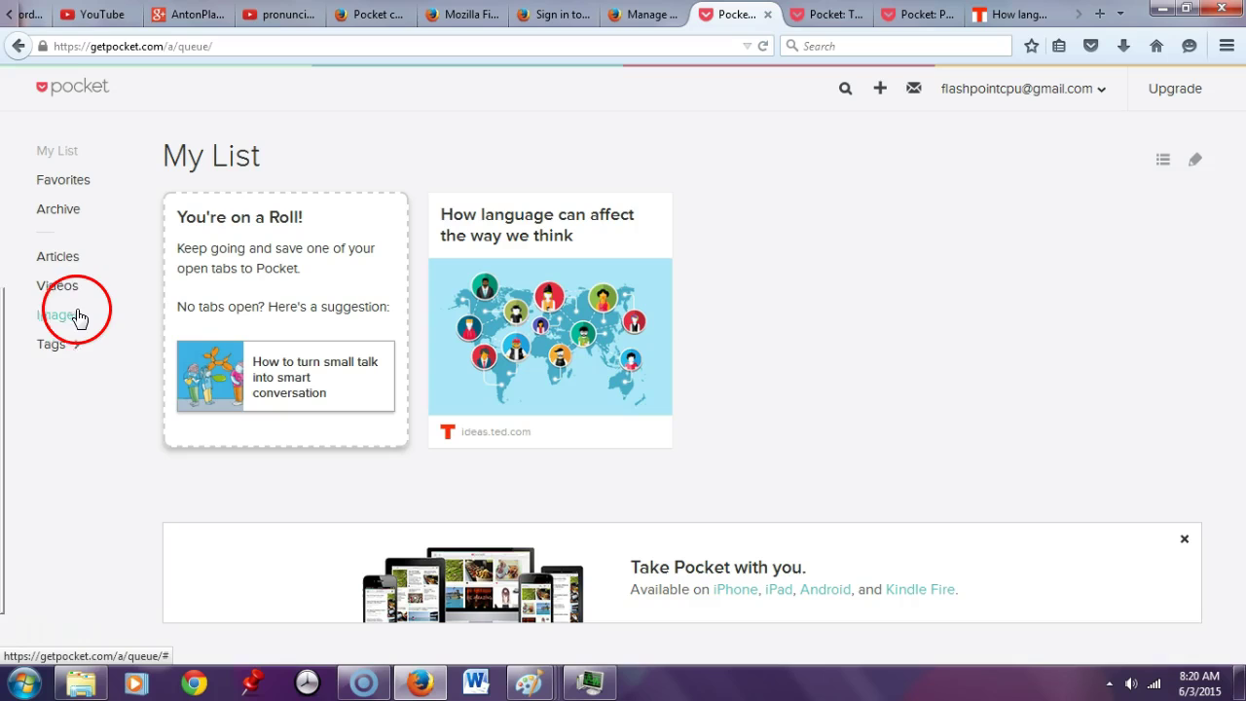
- View Pocket's Favorites and Archive sections
click(78, 188)
click(211, 166)
click(64, 207)
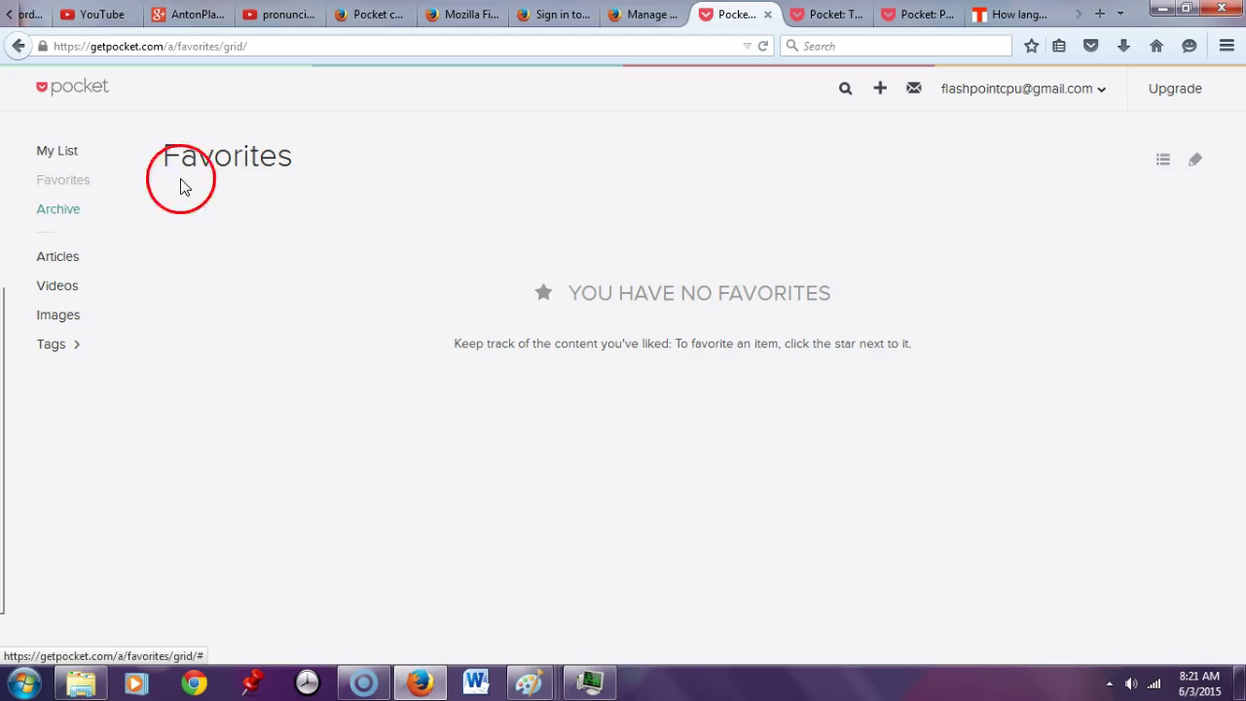
click(75, 213)
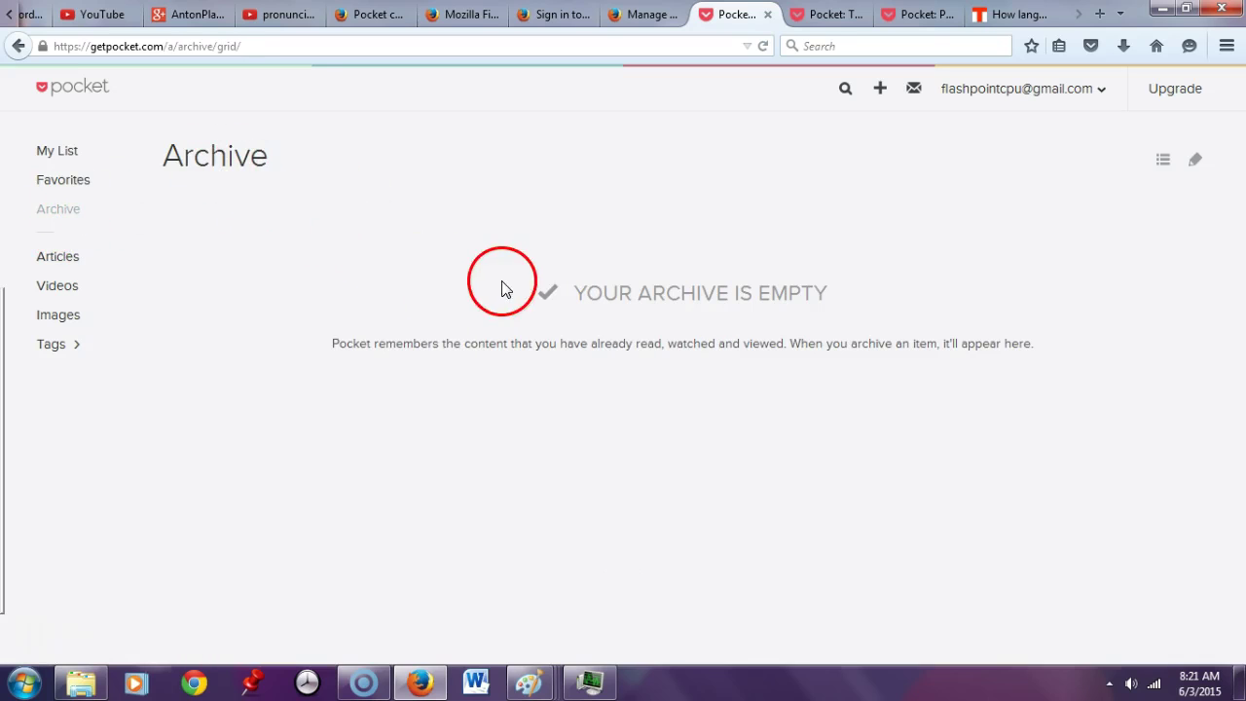
- View the Articles, Videos and Images in My List, and filter the saved items by the ted tag
click(76, 261)
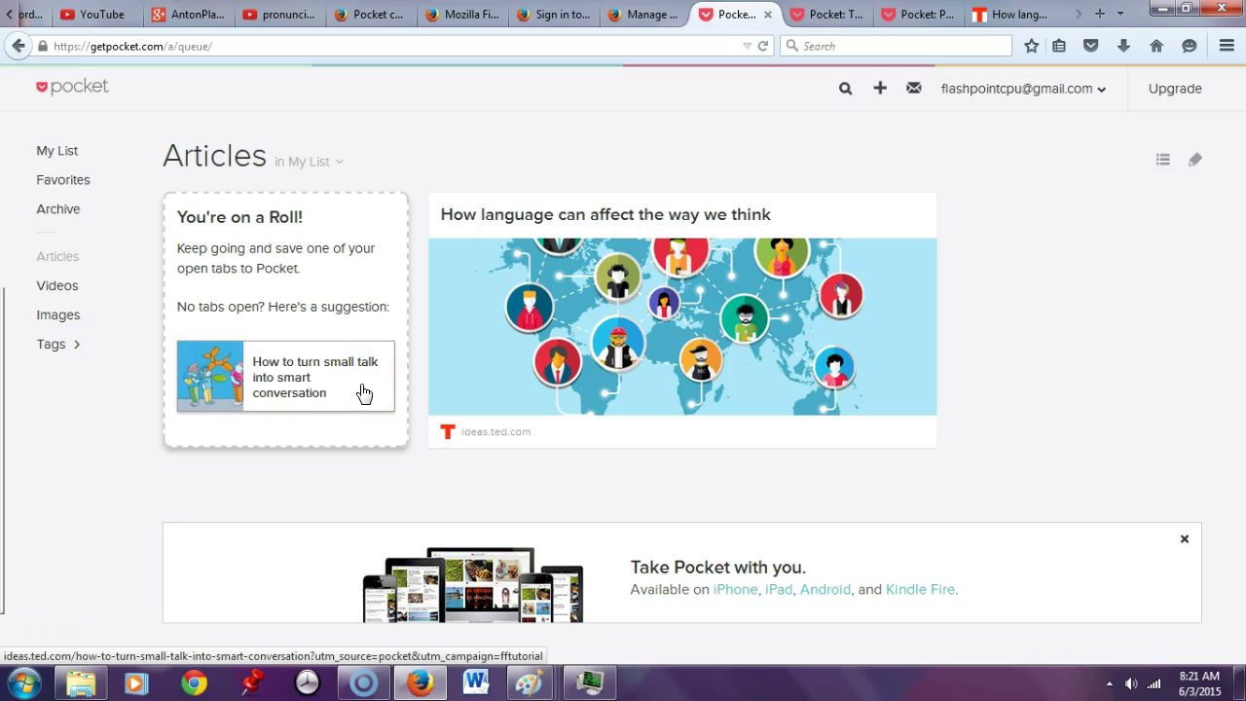
click(67, 288)
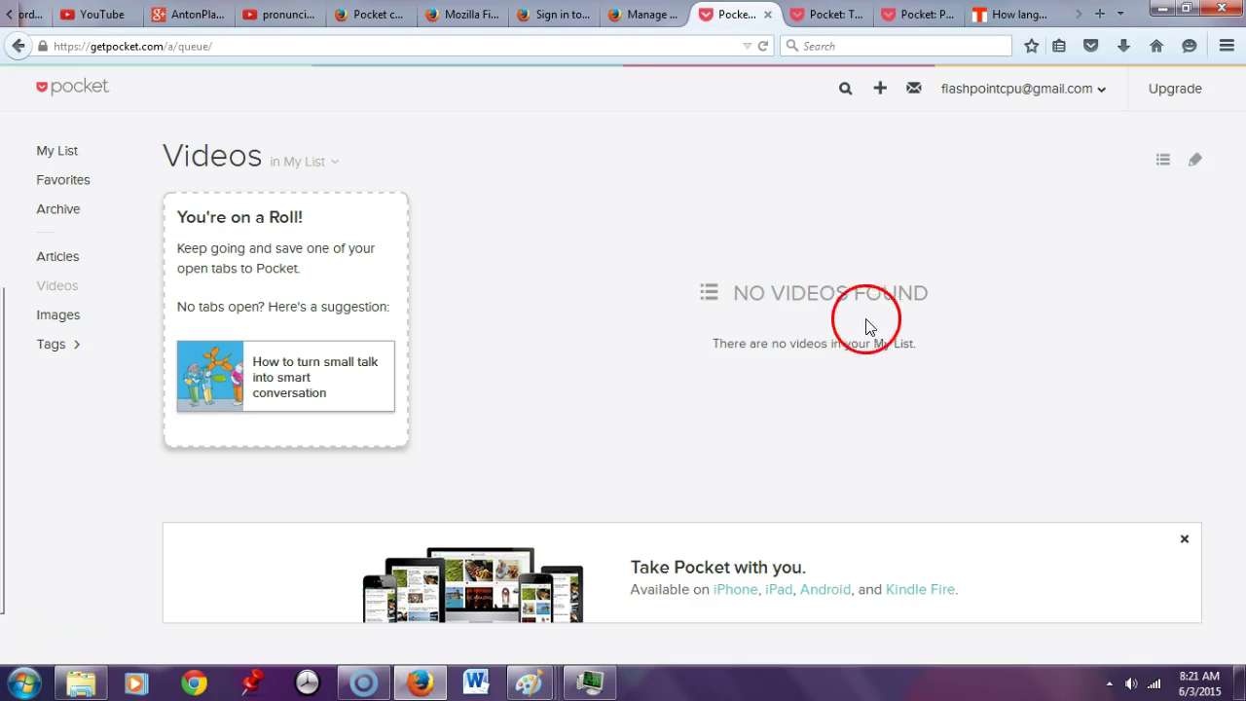
click(75, 322)
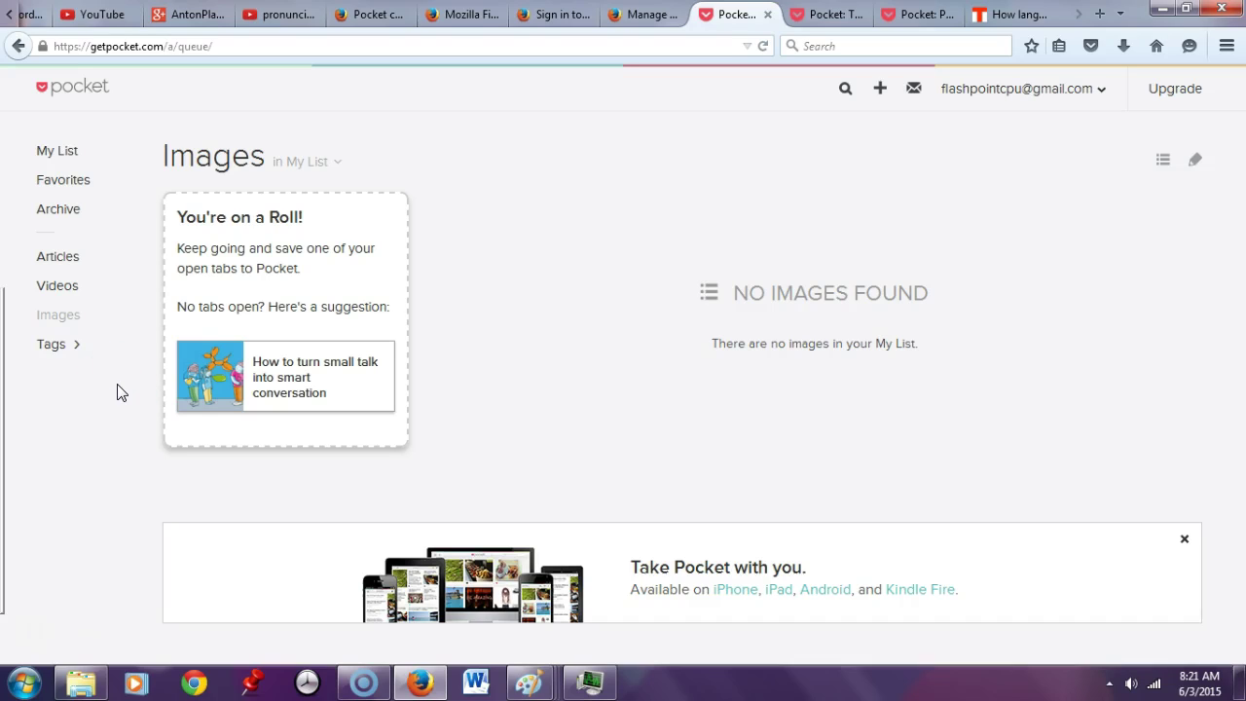
click(73, 349)
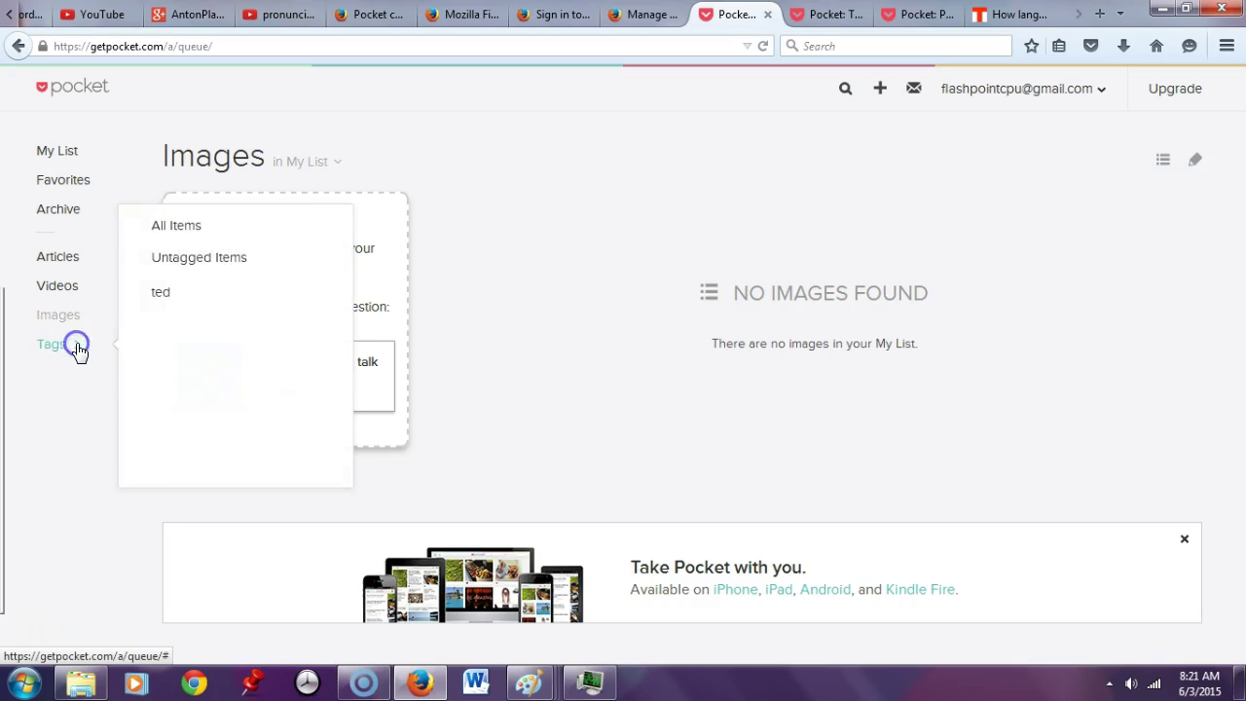
click(198, 295)
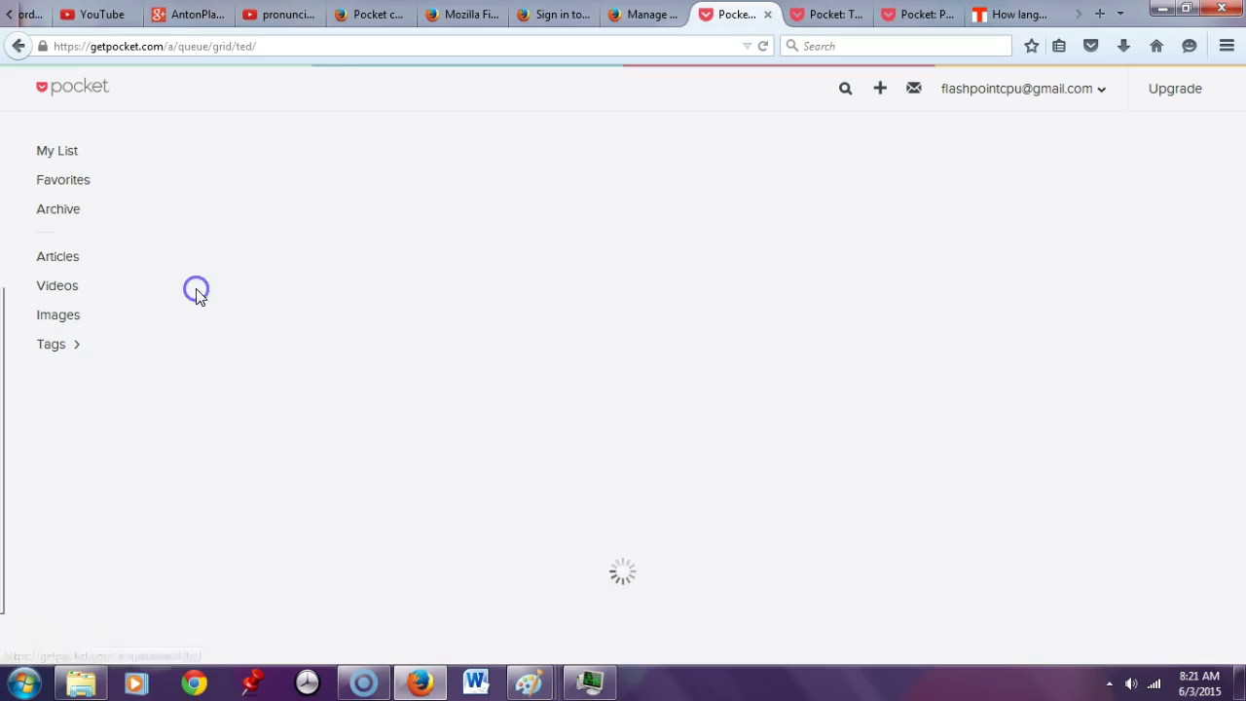